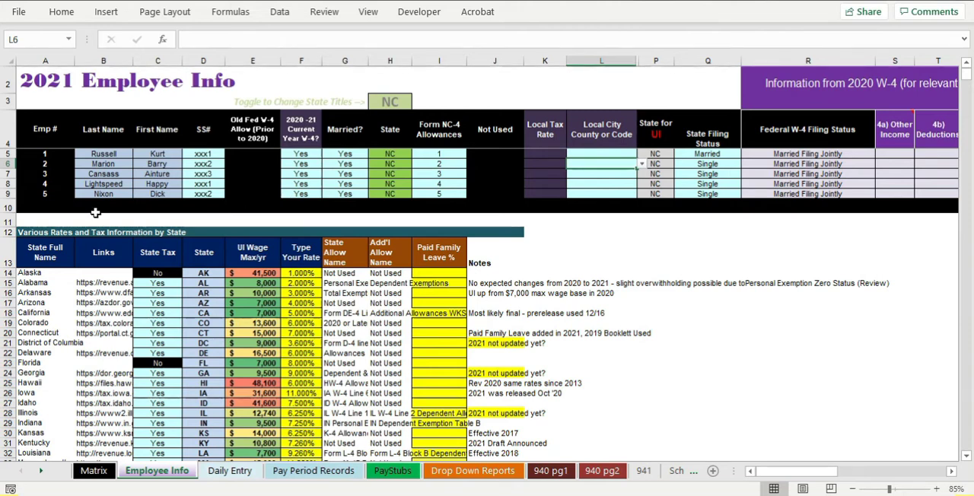
# Look through the state rates and tax table on the Employee Info sheet, including the Mississippi row
pyautogui.click(259, 362)
pyautogui.scroll(-6, 259, 357)
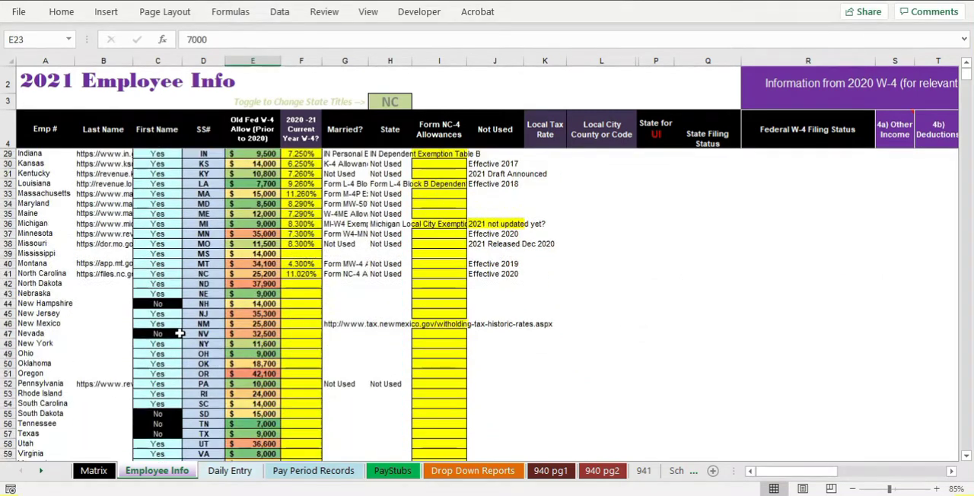
pyautogui.click(6, 223)
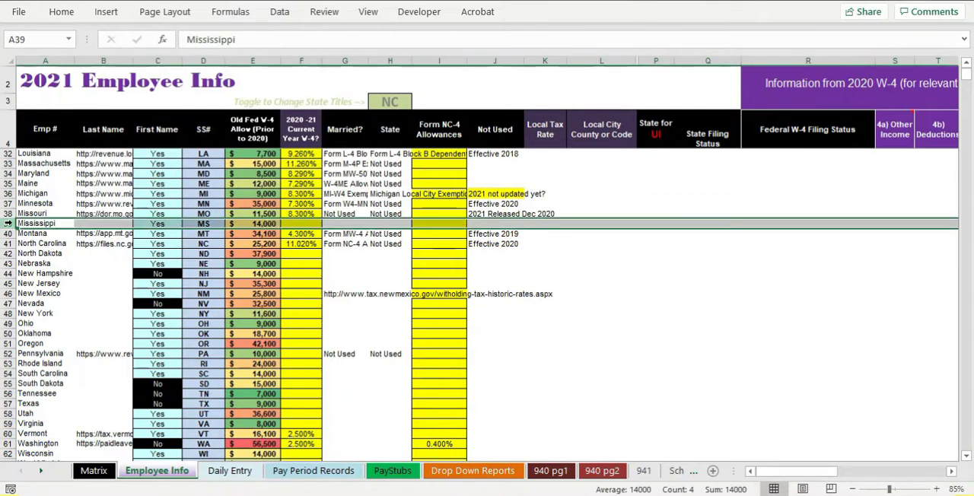
pyautogui.keyDown('ctrl'); pyautogui.scroll(1, 154, 292); pyautogui.keyUp('ctrl')
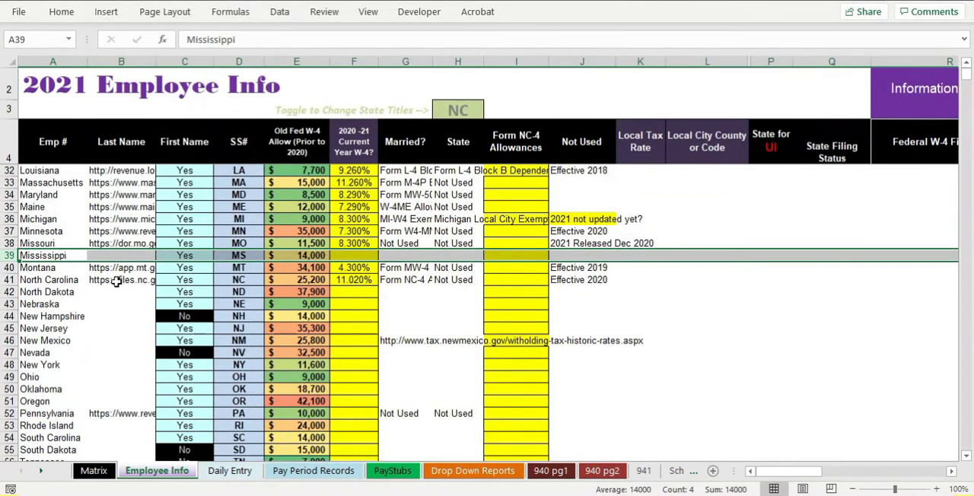
pyautogui.keyDown('ctrl'); pyautogui.scroll(1, 115, 281); pyautogui.keyUp('ctrl')
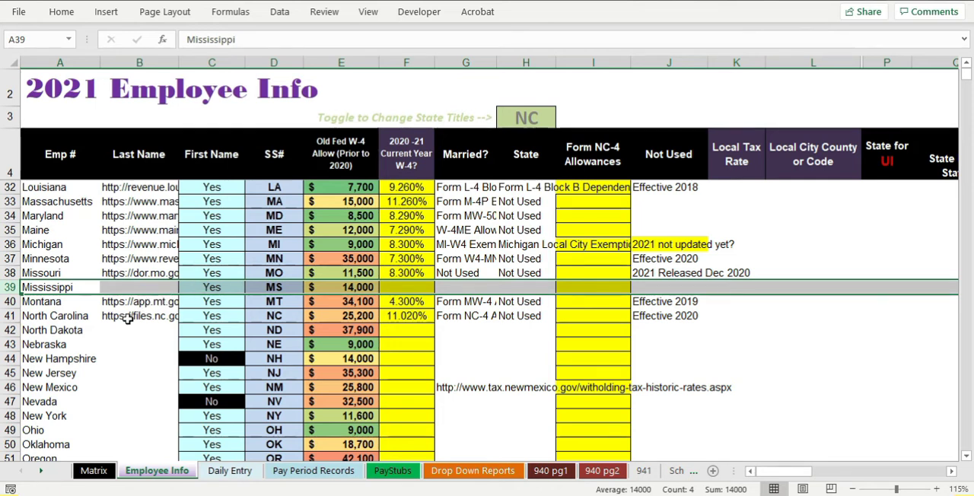
pyautogui.click(68, 343)
pyautogui.moveTo(10, 293); pyautogui.dragTo(11, 293)
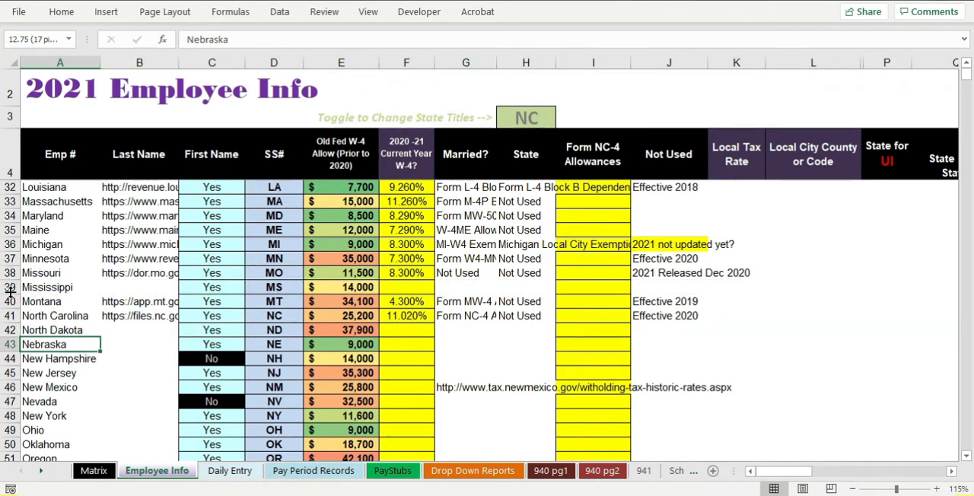
pyautogui.click(11, 287)
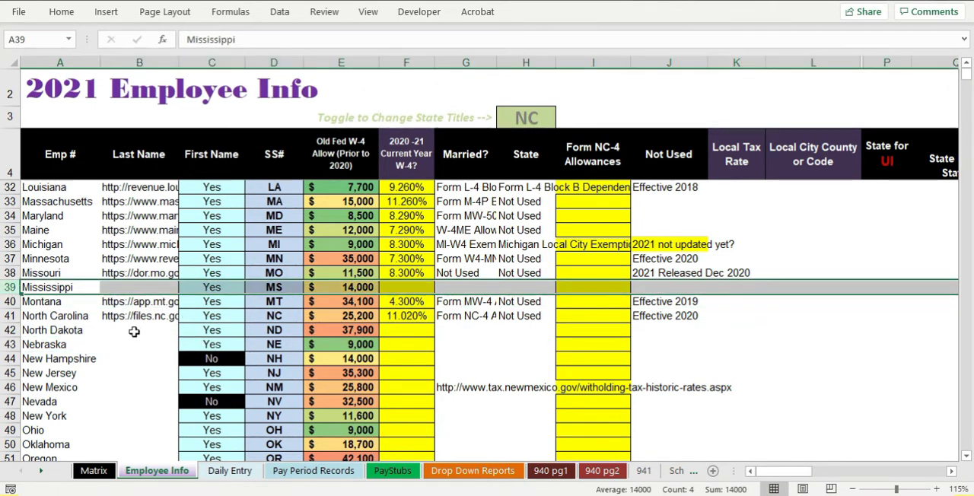
# Compare the North Dakota and North Carolina rows, then inspect North Carolina's state allowance name
pyautogui.click(8, 329)
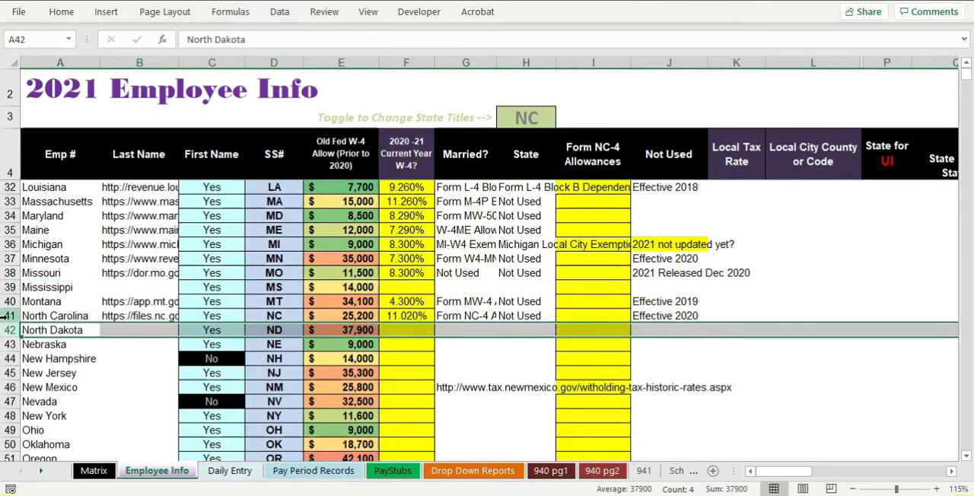
pyautogui.click(9, 315)
pyautogui.scroll(-5, 68, 373)
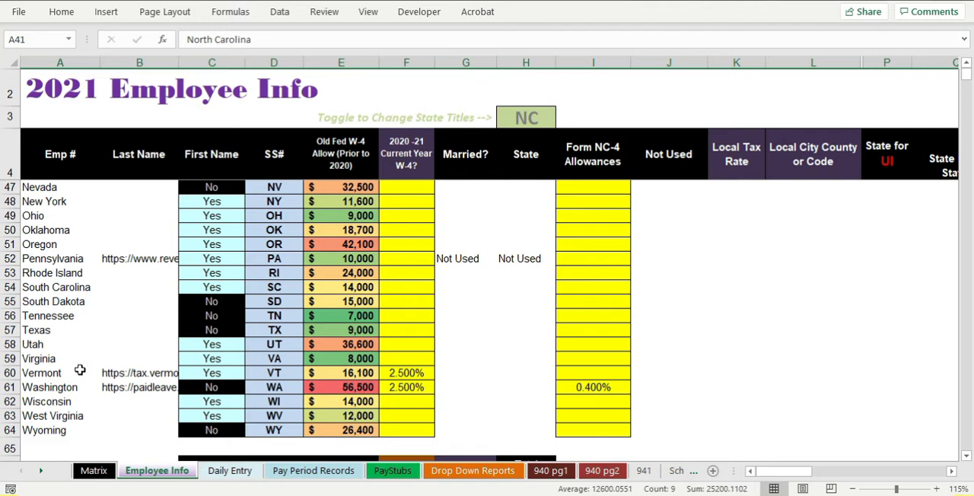
pyautogui.scroll(3, 80, 370)
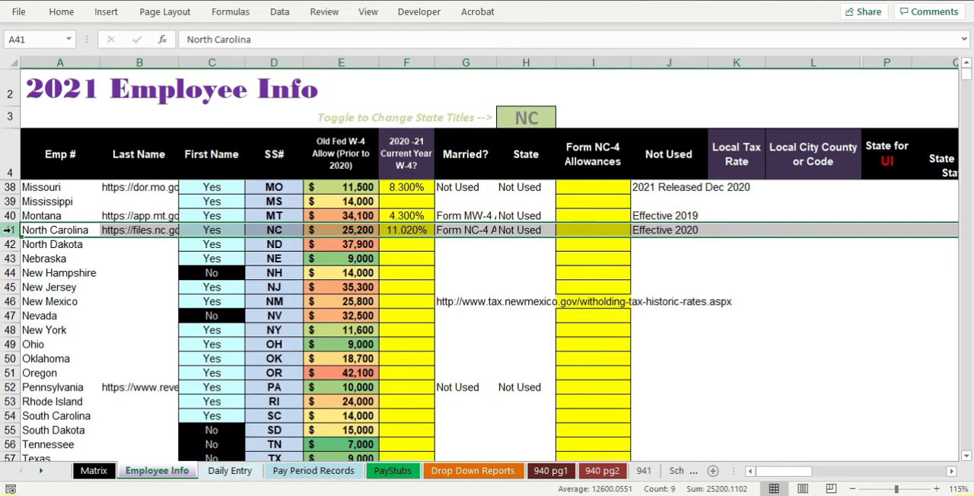
pyautogui.click(462, 236)
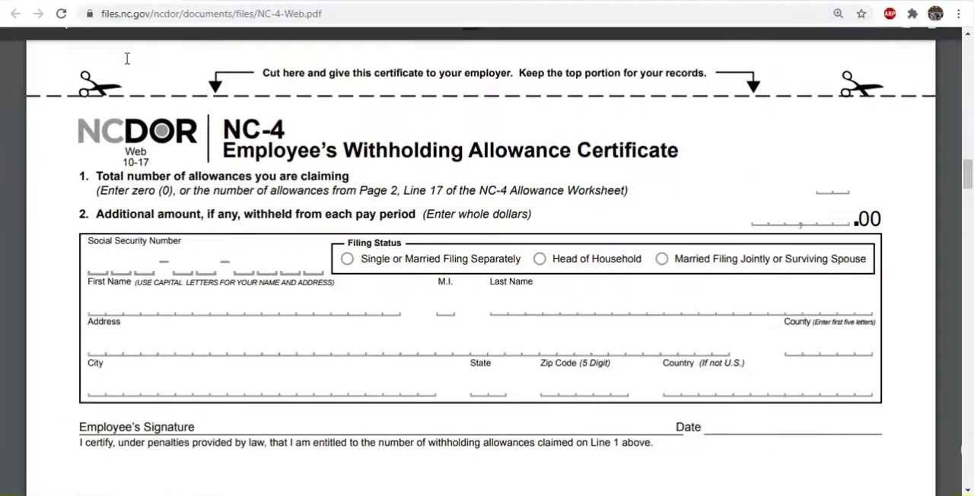
# Switch to the NC-4 PDF in Chrome and read its filing guidelines, instructions and withholding allowance certificate
pyautogui.scroll(3, 396, 198)
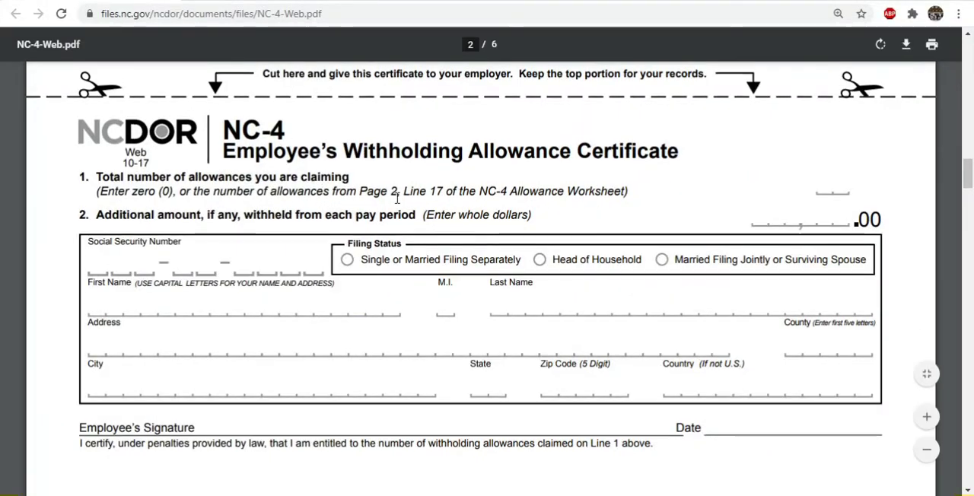
pyautogui.keyDown('ctrl'); pyautogui.scroll(-2, 362, 194); pyautogui.keyUp('ctrl')
pyautogui.scroll(10, 361, 192)
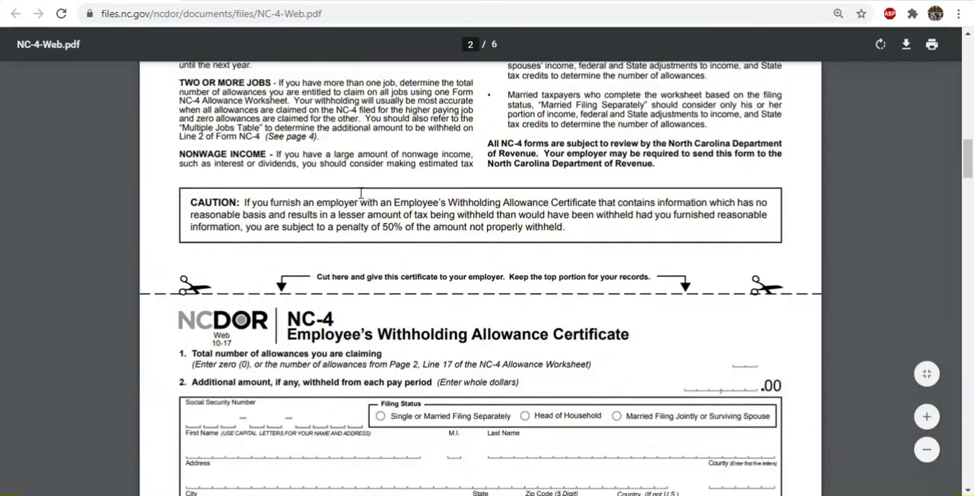
pyautogui.keyDown('ctrl'); pyautogui.scroll(2, 361, 193); pyautogui.keyUp('ctrl')
pyautogui.scroll(10, 361, 192)
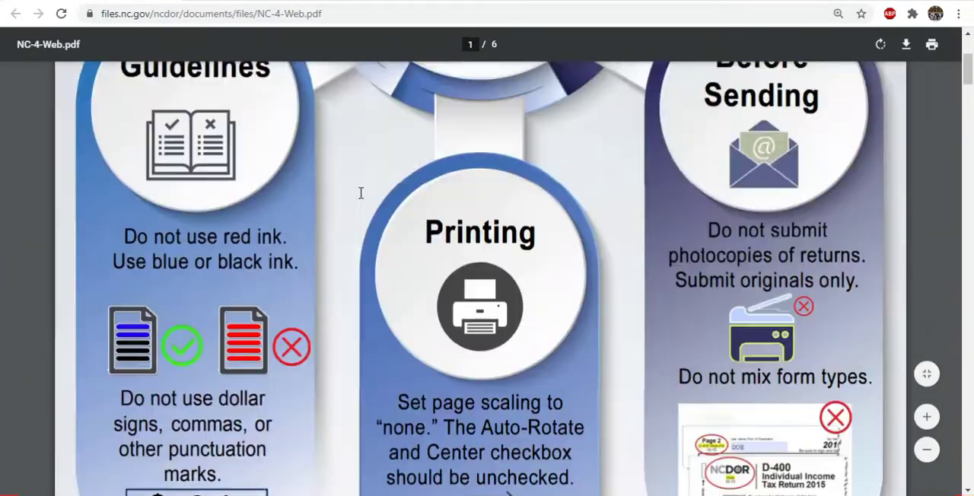
pyautogui.scroll(-3, 360, 198)
pyautogui.scroll(-10, 361, 200)
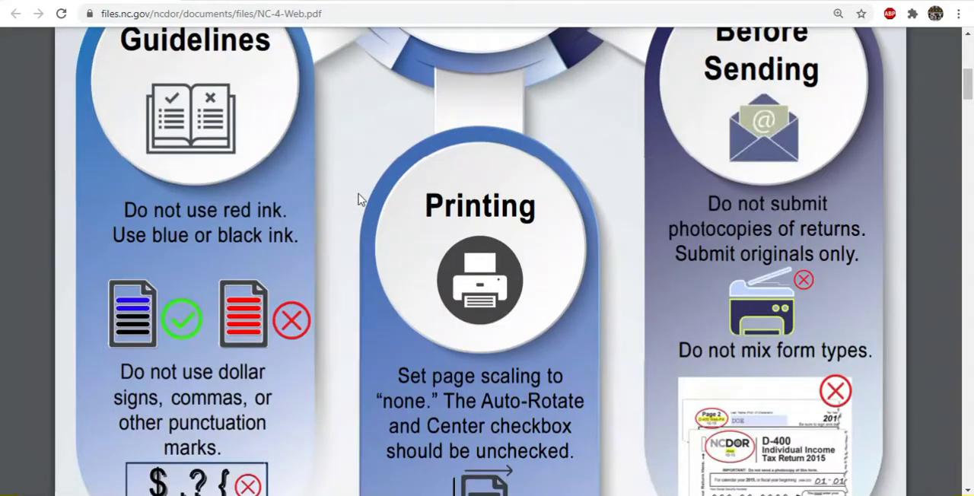
pyautogui.scroll(-2, 361, 199)
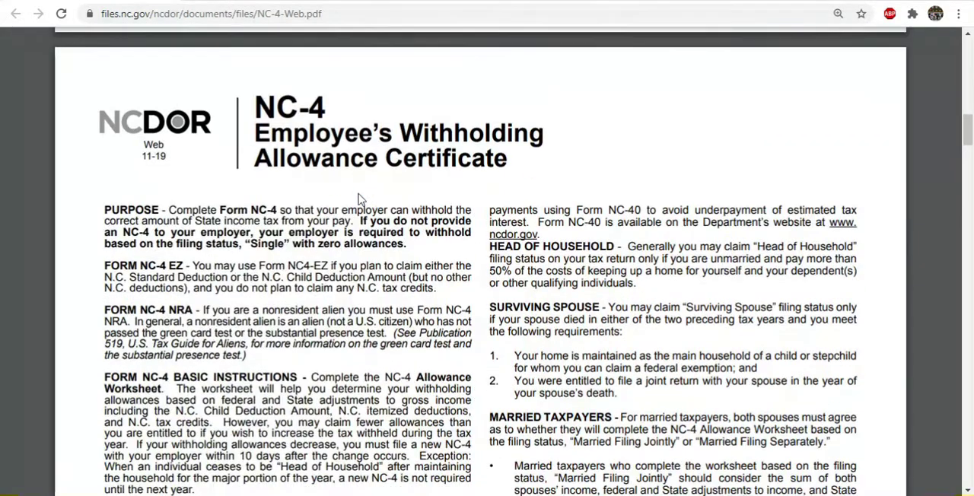
pyautogui.scroll(-6, 361, 199)
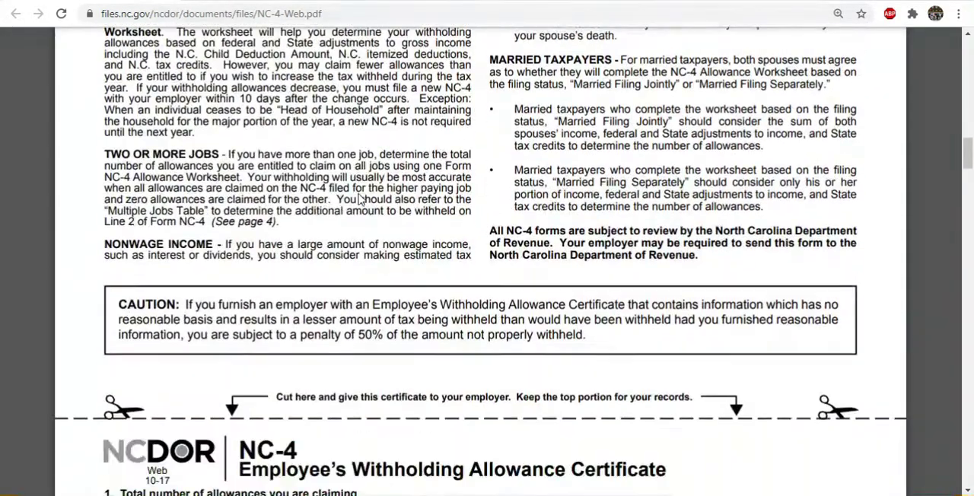
pyautogui.scroll(-3, 361, 199)
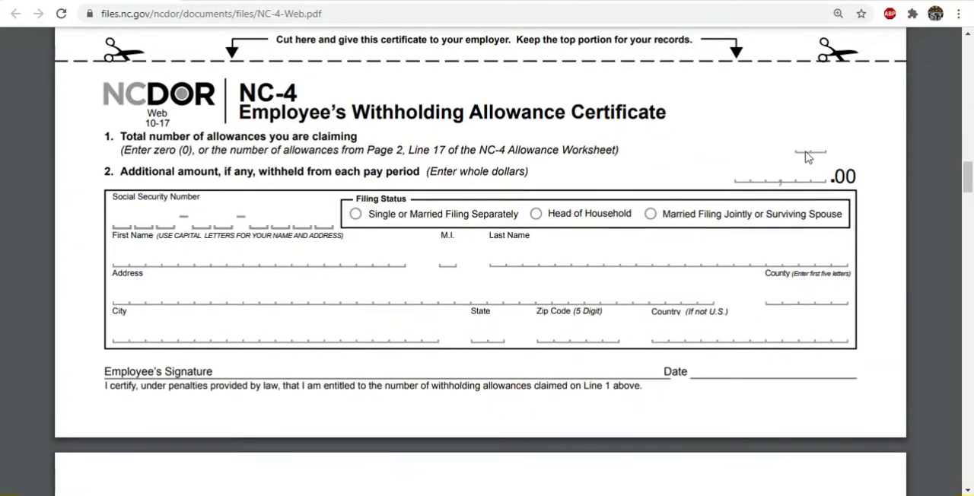
# Highlight parts of the line 1 instruction about entering zero or the allowances from Line 17 of the worksheet
pyautogui.moveTo(122, 152); pyautogui.dragTo(397, 150)
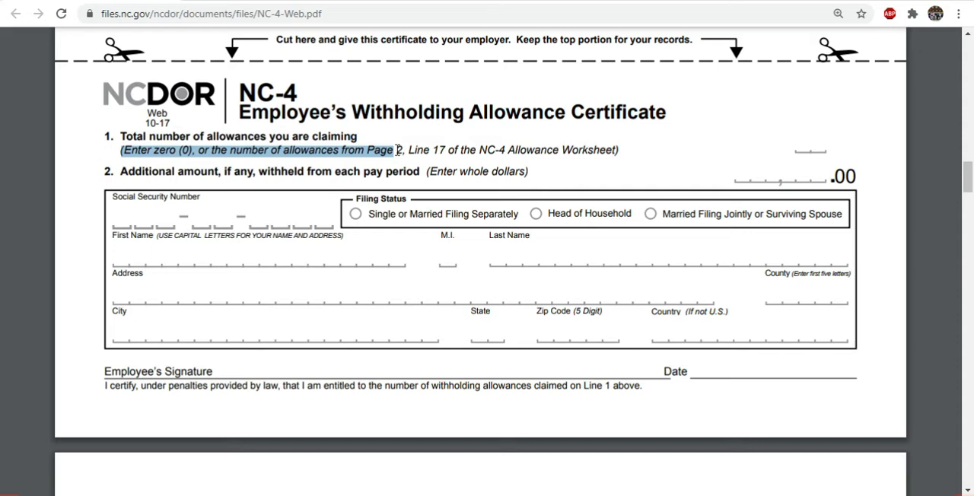
pyautogui.click(176, 154)
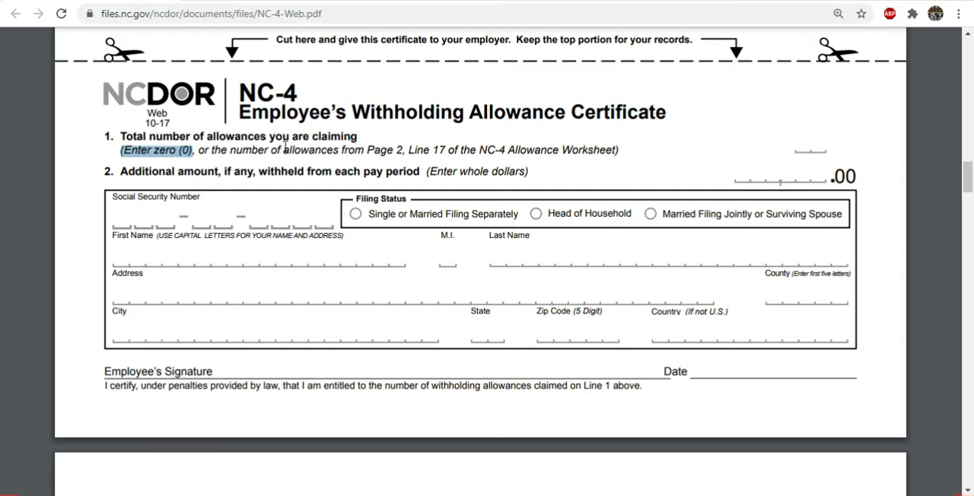
pyautogui.moveTo(201, 151); pyautogui.dragTo(478, 150)
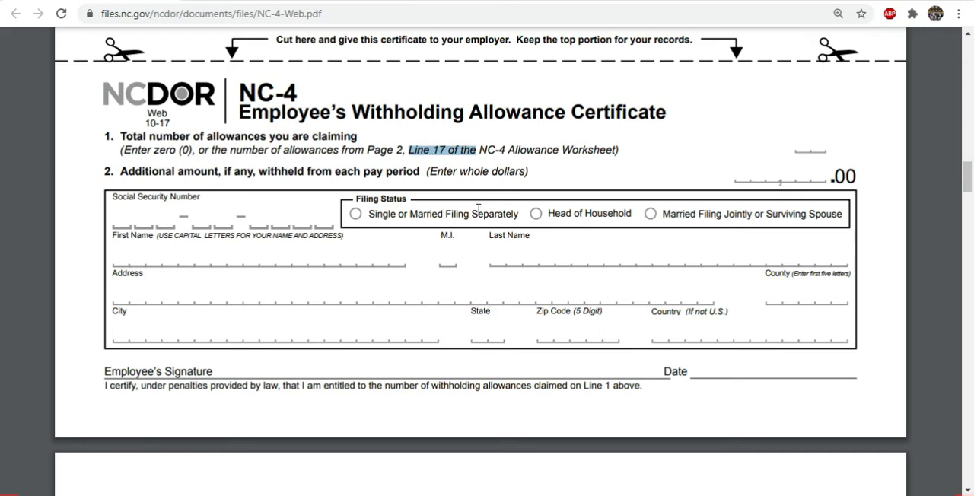
# Read the NC-4 Allowance Worksheet questions for each filing status, through the Surviving Spouse section
pyautogui.scroll(-5, 478, 208)
pyautogui.keyDown('ctrl'); pyautogui.scroll(2, 478, 210); pyautogui.keyUp('ctrl')
pyautogui.scroll(-7, 472, 217)
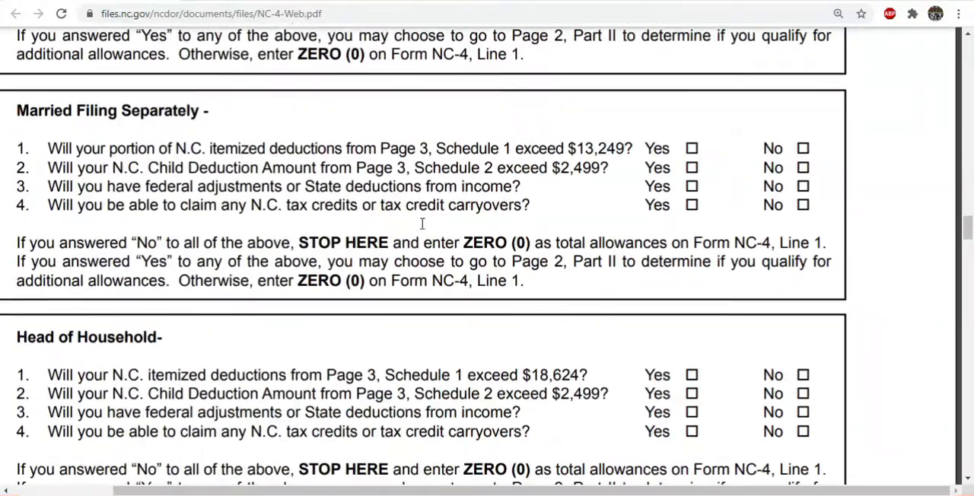
pyautogui.scroll(-1, 411, 205)
pyautogui.moveTo(614, 102); pyautogui.dragTo(609, 121)
pyautogui.scroll(-4, 291, 128)
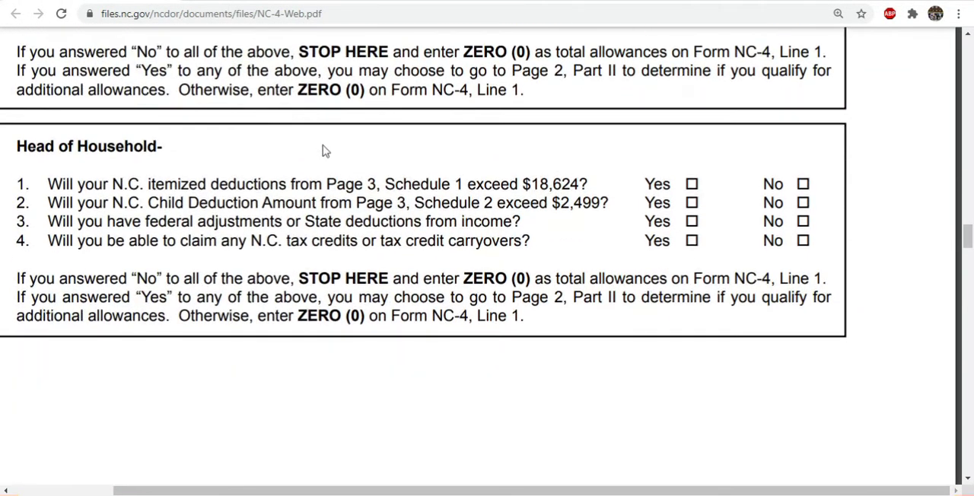
pyautogui.keyDown('ctrl'); pyautogui.scroll(-2, 331, 176); pyautogui.keyUp('ctrl')
pyautogui.scroll(-6, 291, 175)
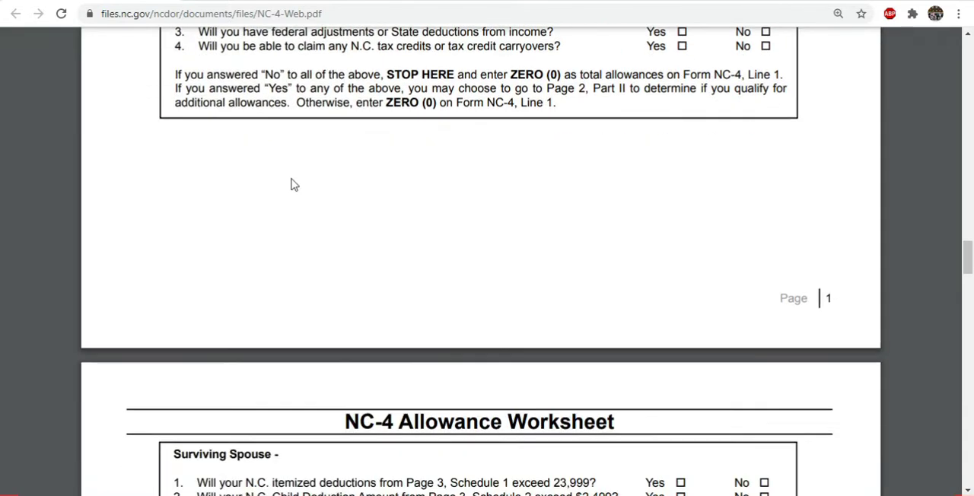
pyautogui.scroll(-3, 291, 182)
pyautogui.scroll(-1, 293, 178)
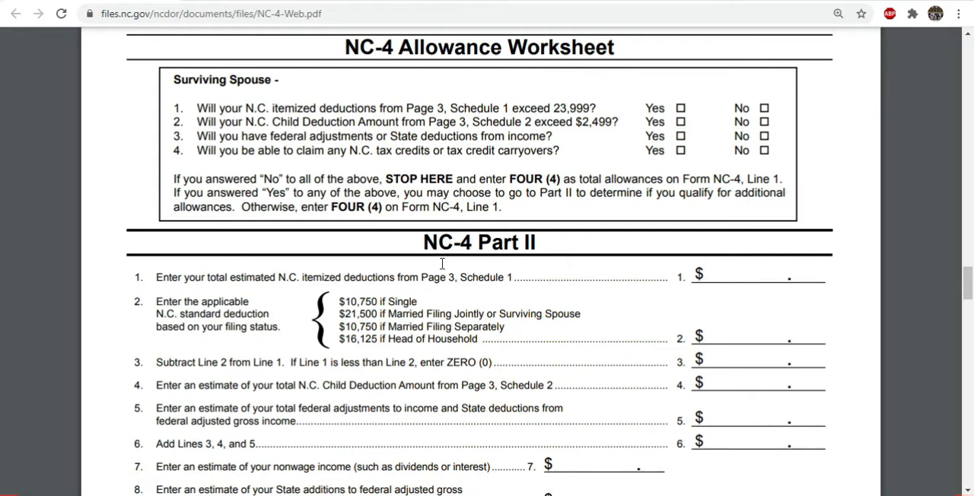
# Examine NC-4 Part II, the itemized and child deduction schedules, and the Multiple Jobs Table
pyautogui.scroll(-2, 426, 251)
pyautogui.scroll(-2, 450, 270)
pyautogui.scroll(-2, 472, 278)
pyautogui.scroll(-5, 457, 281)
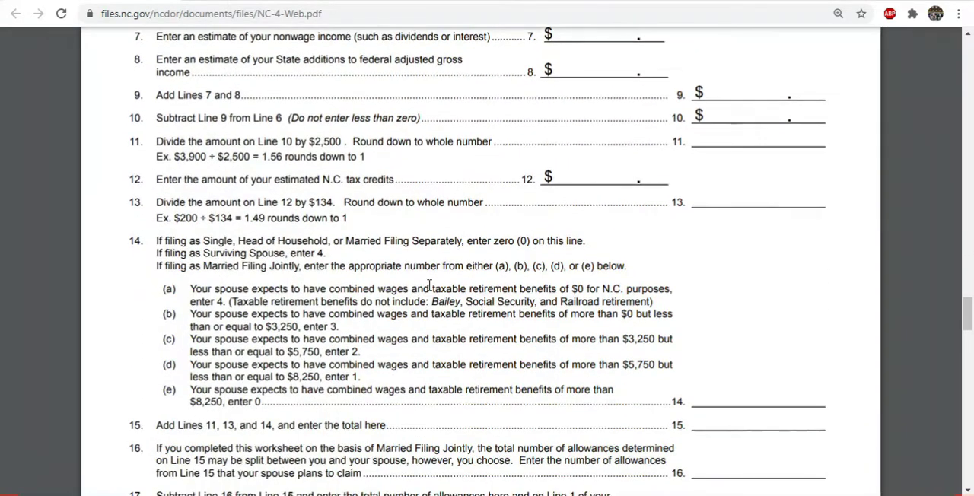
pyautogui.scroll(-5, 429, 290)
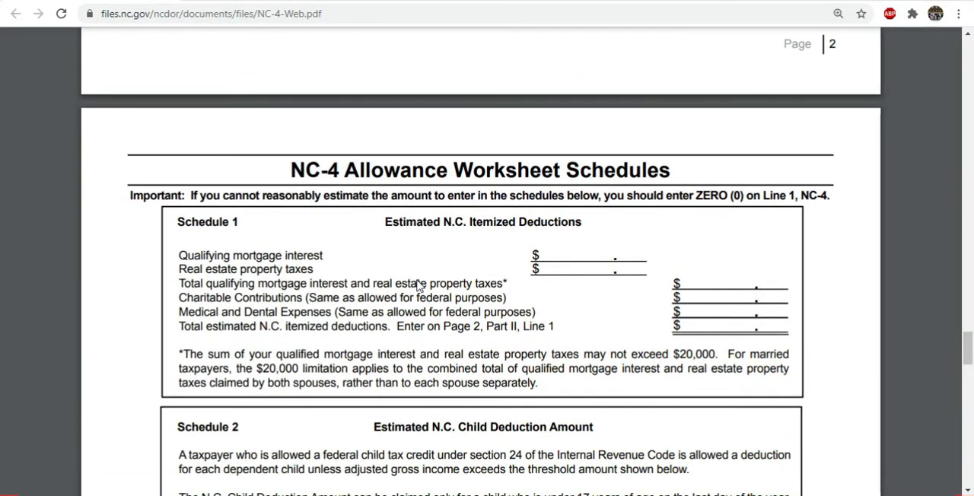
pyautogui.scroll(-10, 418, 280)
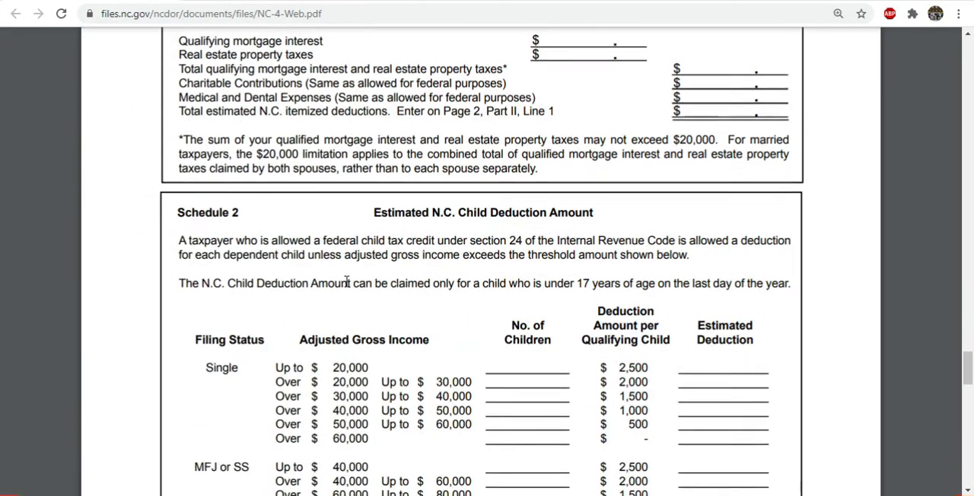
pyautogui.scroll(-11, 402, 315)
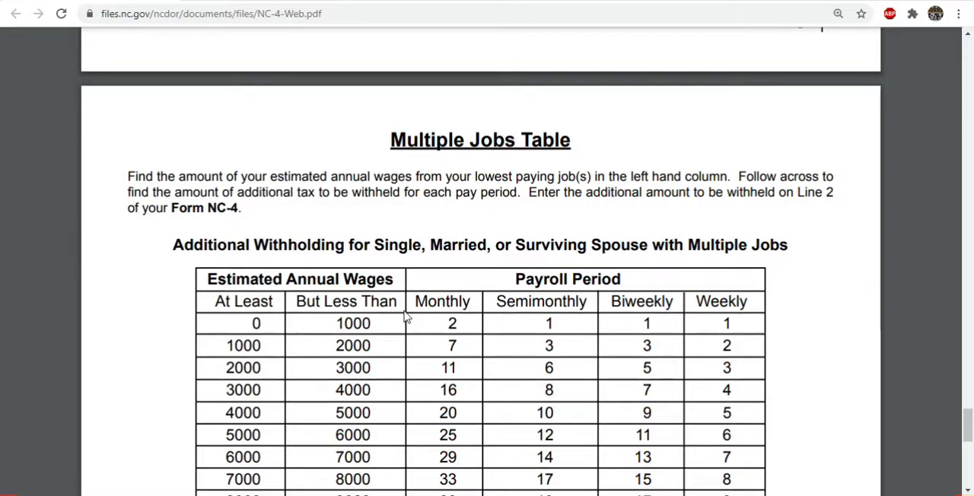
pyautogui.scroll(-4, 405, 317)
pyautogui.scroll(8, 408, 316)
pyautogui.scroll(18, 410, 314)
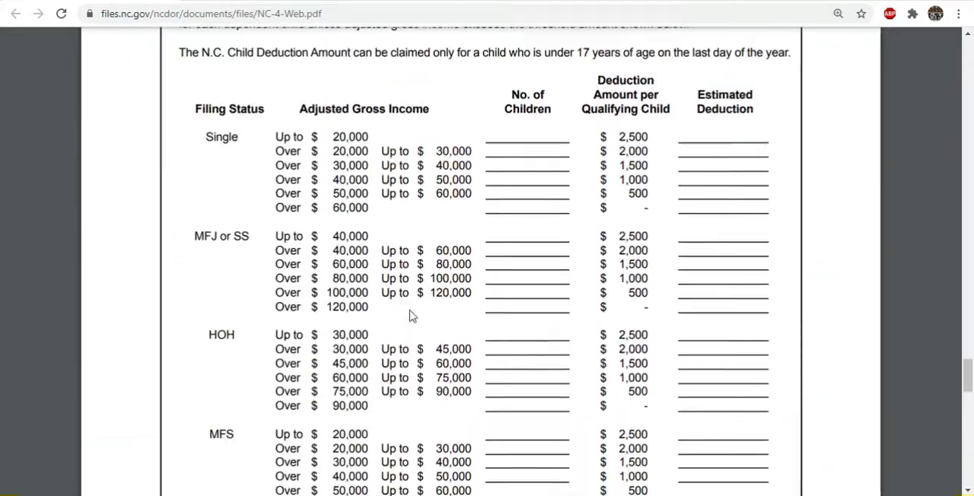
# Go back to the NC-4 certificate and review its allowances lines and filing status options
pyautogui.scroll(15, 410, 316)
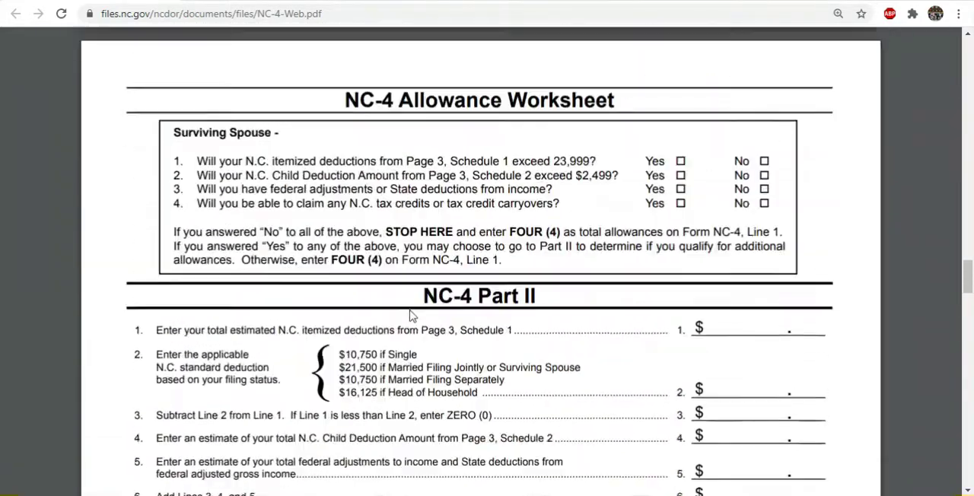
pyautogui.scroll(15, 409, 316)
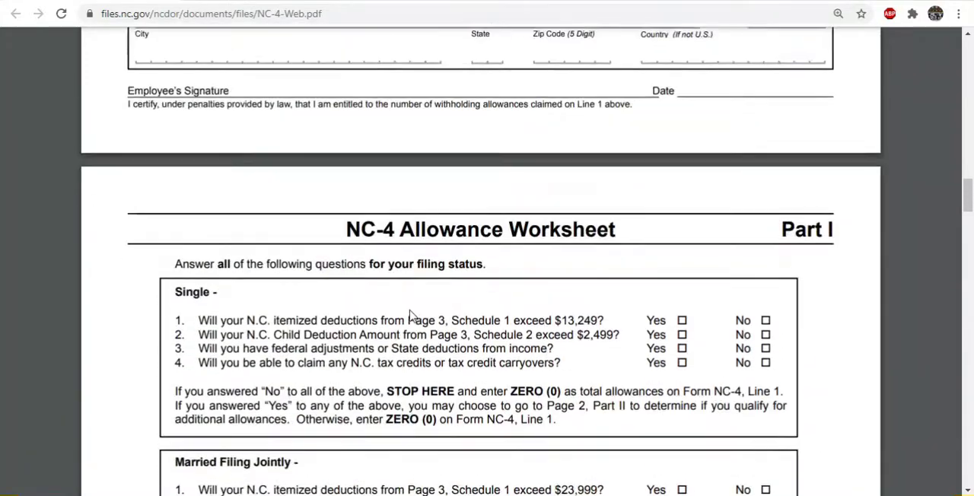
pyautogui.scroll(-2, 424, 317)
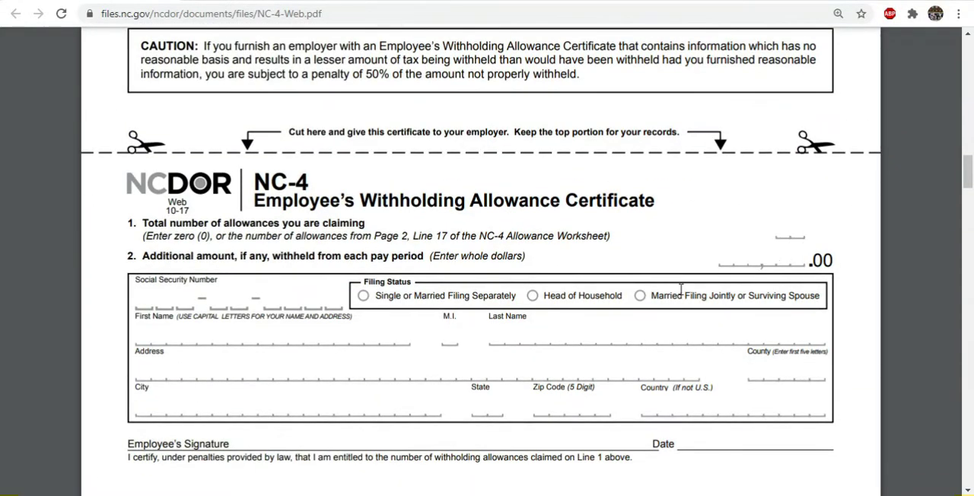
# Switch back to the Excel payroll workbook and set Form NC-4 Allowances to 0, 1 and 2 for employees 1, 2 and 3
pyautogui.moveTo(88, 1); pyautogui.dragTo(0, 24)
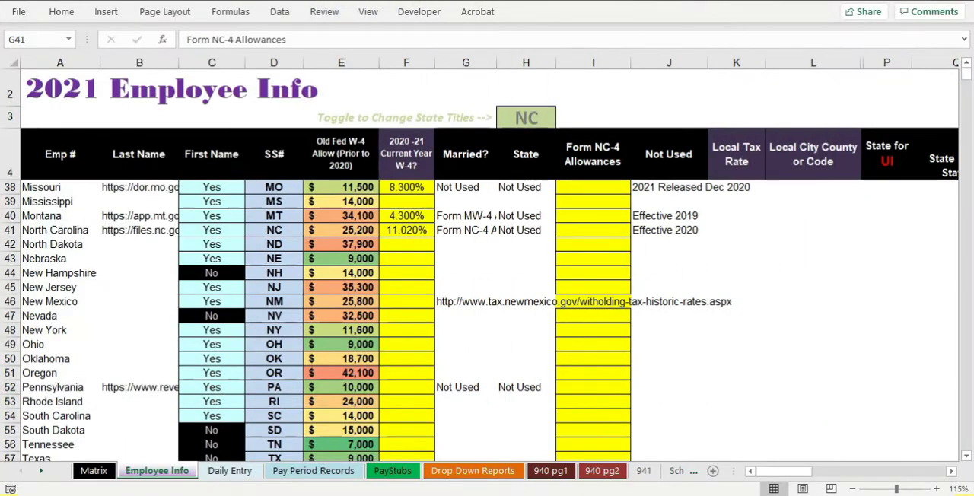
pyautogui.click(537, 270)
pyautogui.scroll(11, 563, 291)
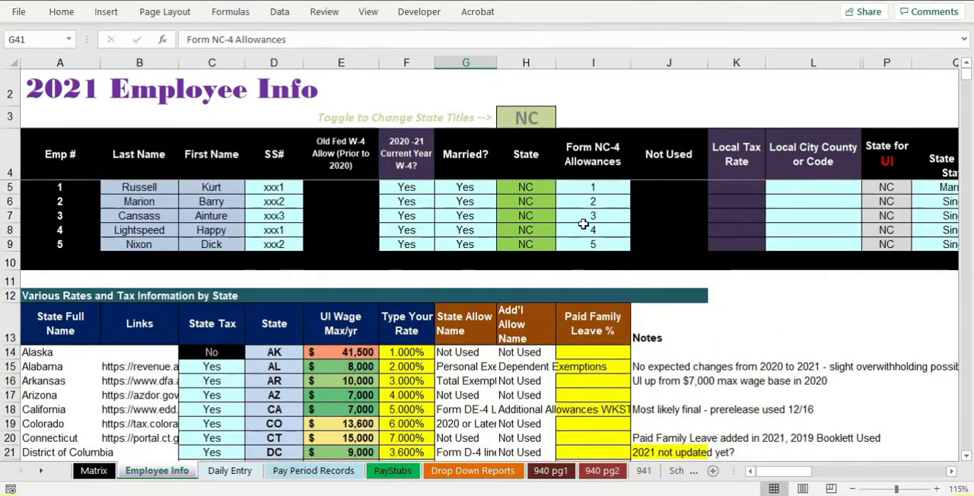
pyautogui.click(589, 191)
pyautogui.write('0')
pyautogui.press('Return')
pyautogui.write('1')
pyautogui.press('Return')
pyautogui.write('2')
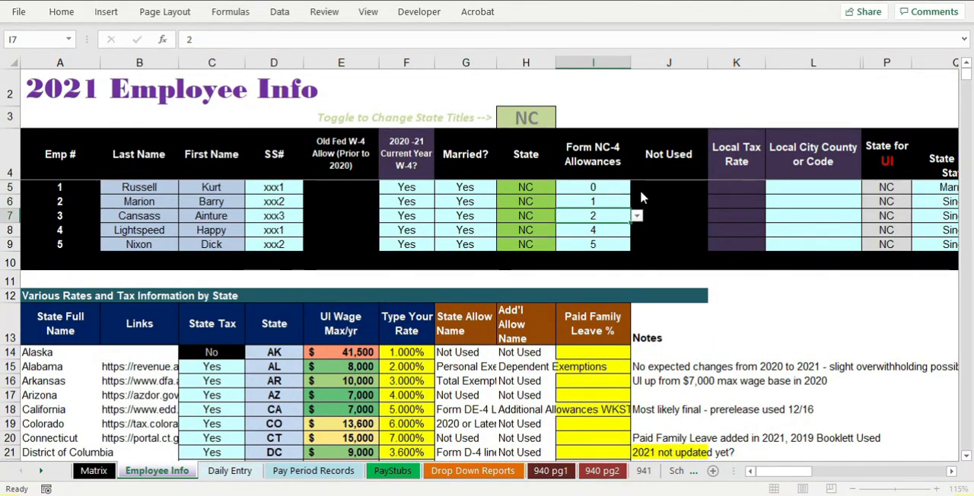
# Set Form NC-4 Allowances to 3 and 4 for employees 4 and 5
pyautogui.press('Return')
pyautogui.write('3')
pyautogui.press('Return')
pyautogui.write('4')
pyautogui.hotkey('ctrl', 'Return')
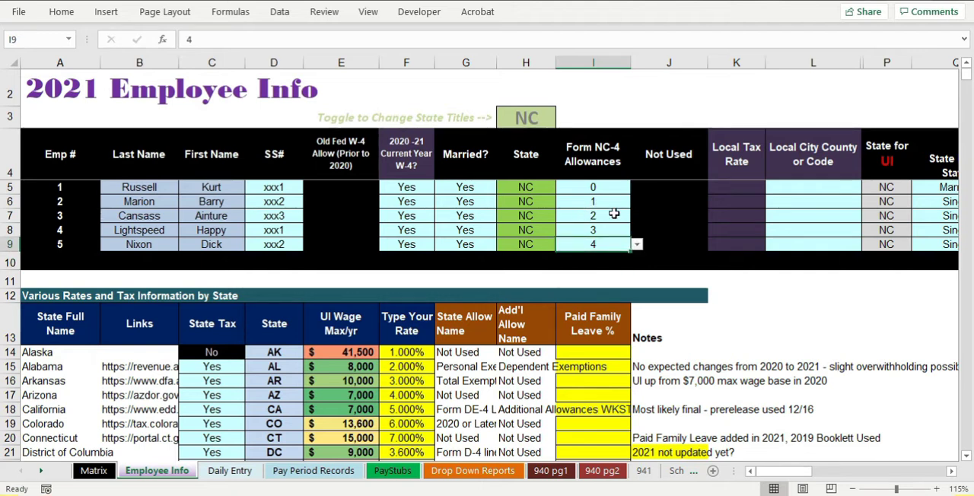
# Set Form NC-4 Allowances to 2, 4, 6 and 8 for employees 2, 3, 4 and 5
pyautogui.click(597, 203)
pyautogui.write('2')
pyautogui.press('Return')
pyautogui.write('4')
pyautogui.press('Return')
pyautogui.write('6')
pyautogui.press('Return')
pyautogui.write('8')
pyautogui.press('Return')
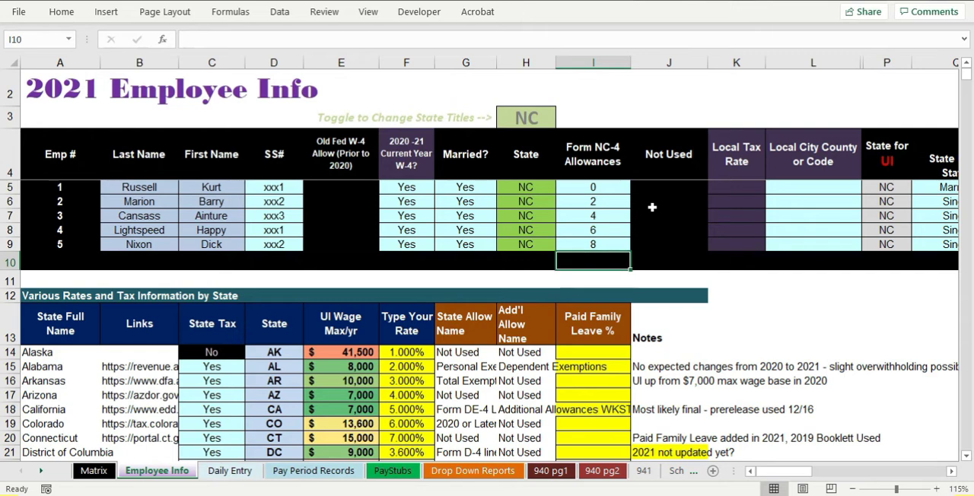
pyautogui.click(621, 208)
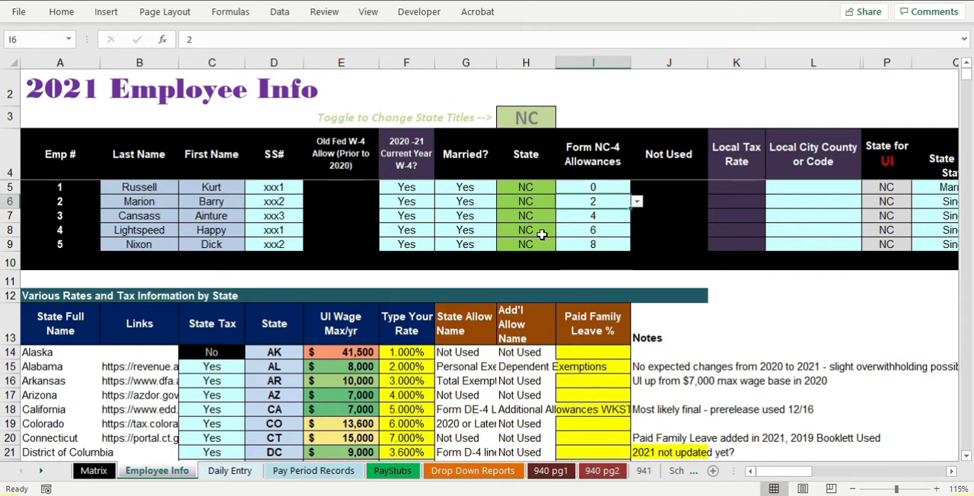
# Examine the State Filing Status options available for employee 1, including Head of Household, keeping Married as the selection
pyautogui.keyDown('ctrl'); pyautogui.scroll(-1, 542, 234); pyautogui.keyUp('ctrl')
pyautogui.click(511, 172)
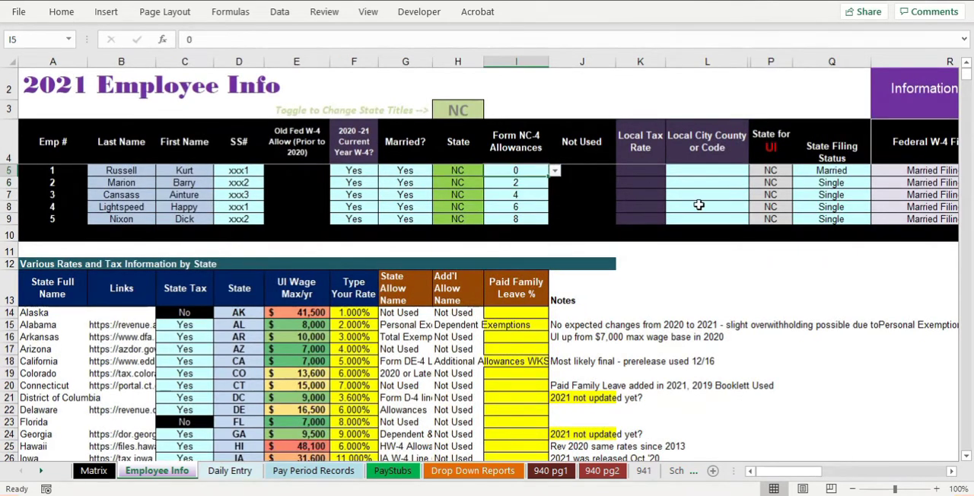
pyautogui.click(835, 170)
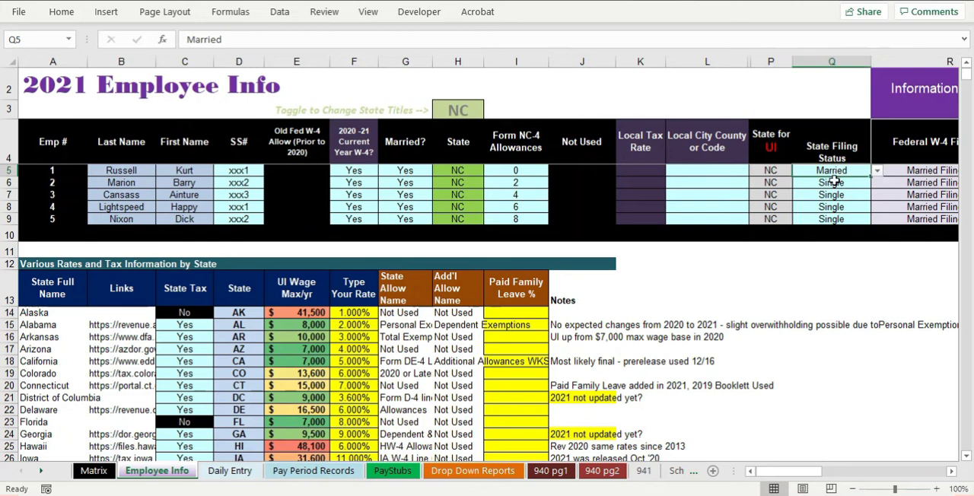
pyautogui.click(937, 488)
pyautogui.click(938, 488)
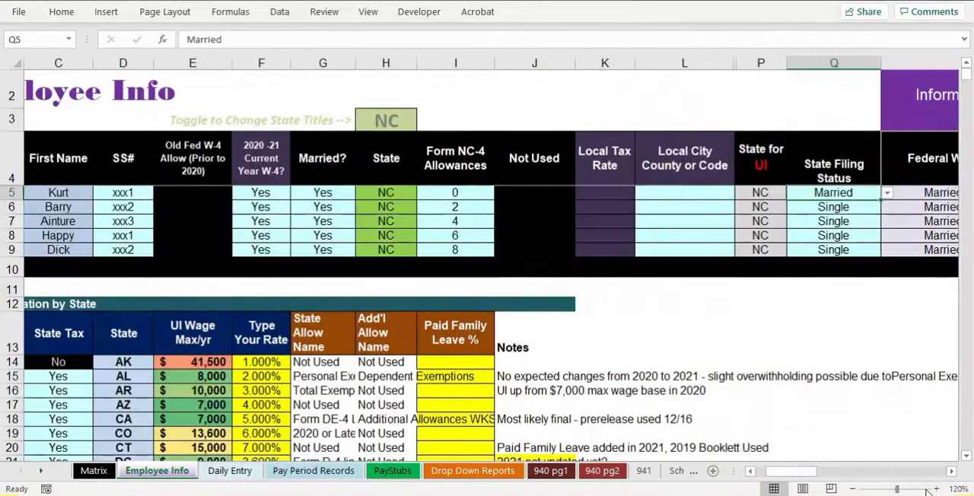
pyautogui.click(887, 193)
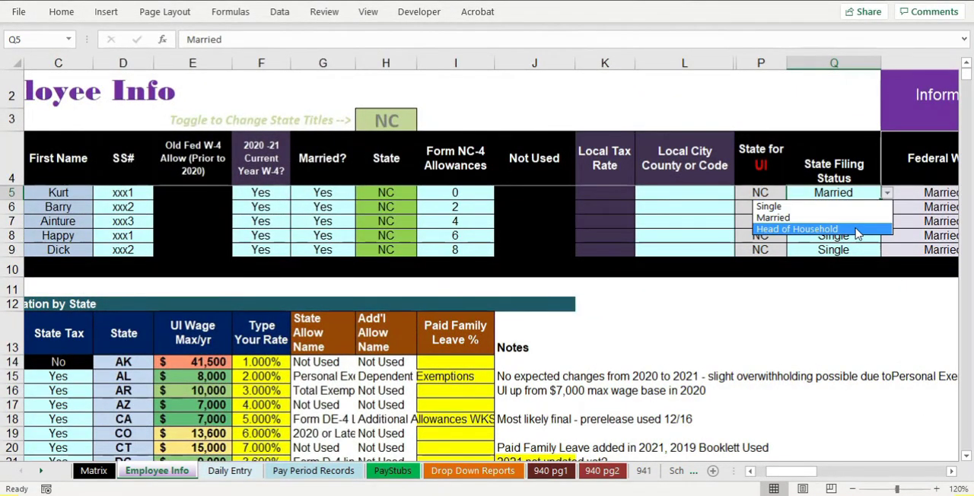
pyautogui.click(859, 229)
pyautogui.click(886, 210)
pyautogui.click(864, 232)
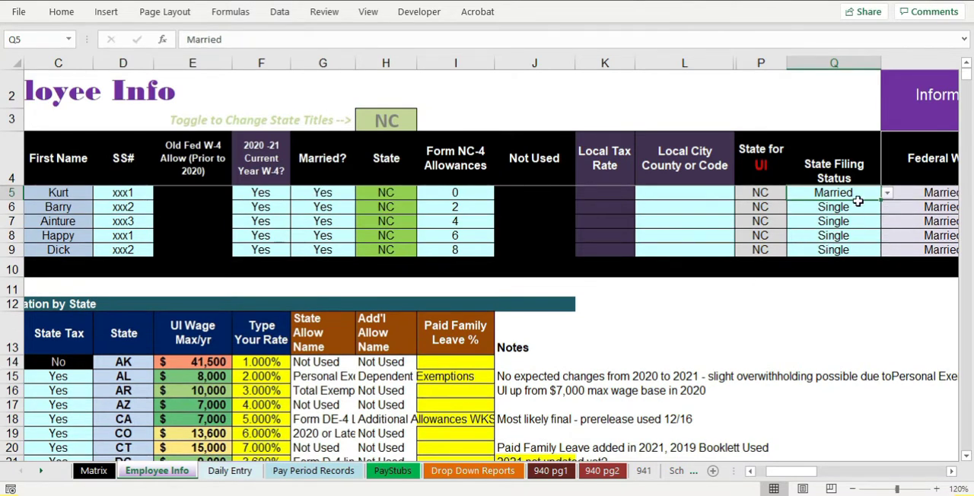
pyautogui.click(859, 206)
pyautogui.click(861, 194)
pyautogui.scroll(-2, 590, 276)
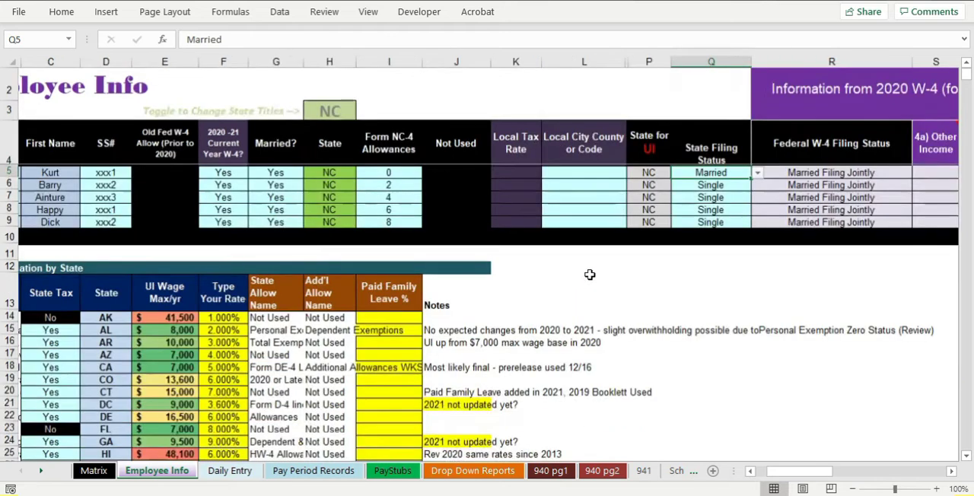
pyautogui.moveTo(796, 472); pyautogui.dragTo(732, 480)
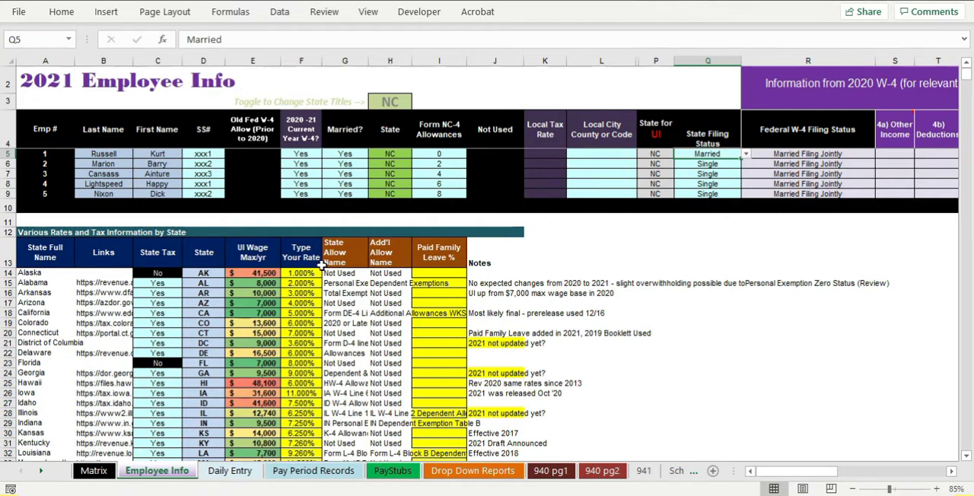
# Clear the sample employee names, dates and hours from B2:F8 on the Daily Entry sheet
pyautogui.click(231, 472)
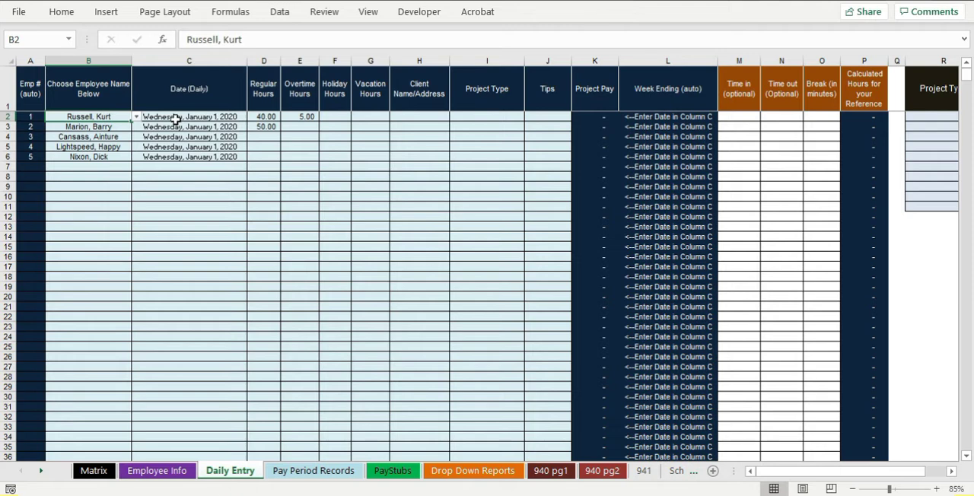
pyautogui.moveTo(99, 115); pyautogui.dragTo(322, 174)
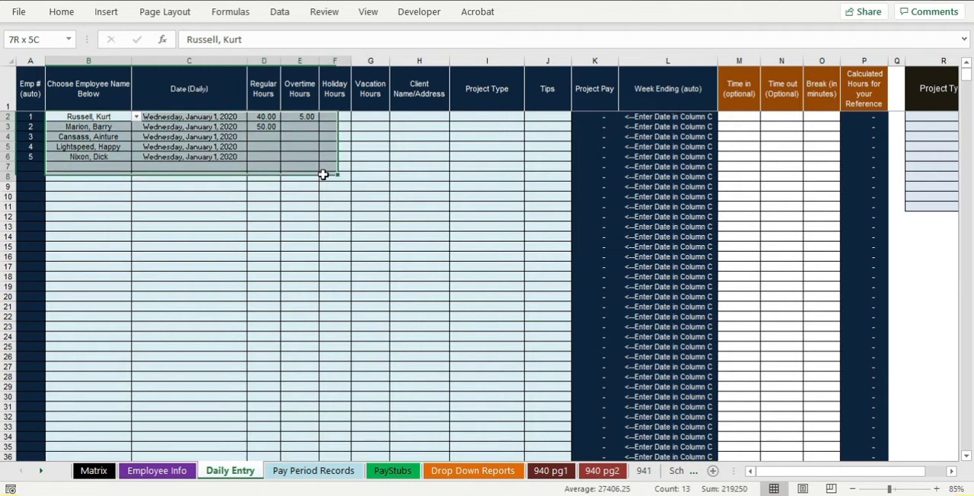
pyautogui.press('Delete')
pyautogui.press('Down')
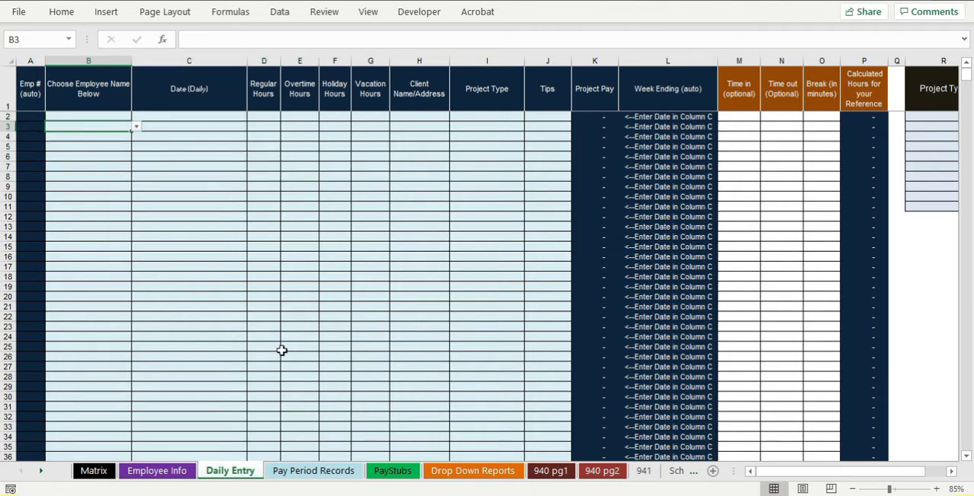
# Find the North Carolina columns on the Pay Period Records sheet and inspect the withholding and Single or Married formulas for pay period 3
pyautogui.click(297, 472)
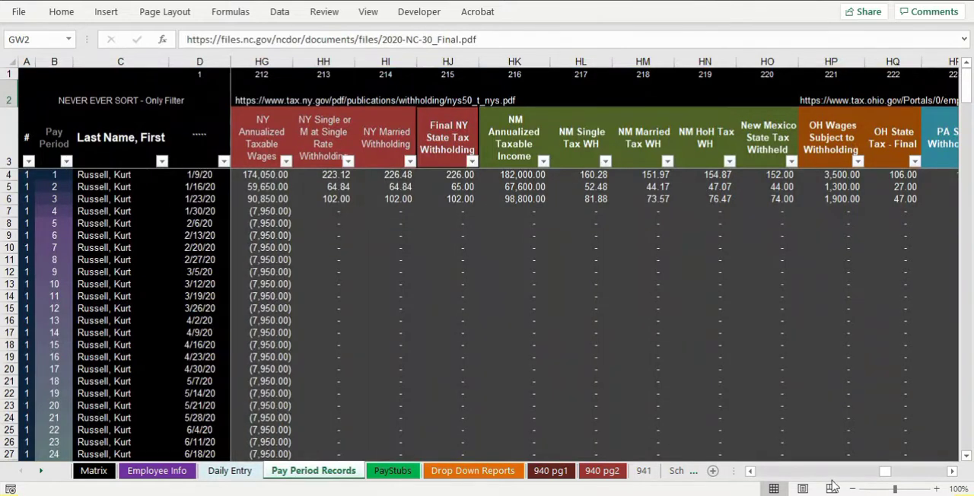
pyautogui.moveTo(885, 473); pyautogui.dragTo(879, 475)
pyautogui.click(720, 344)
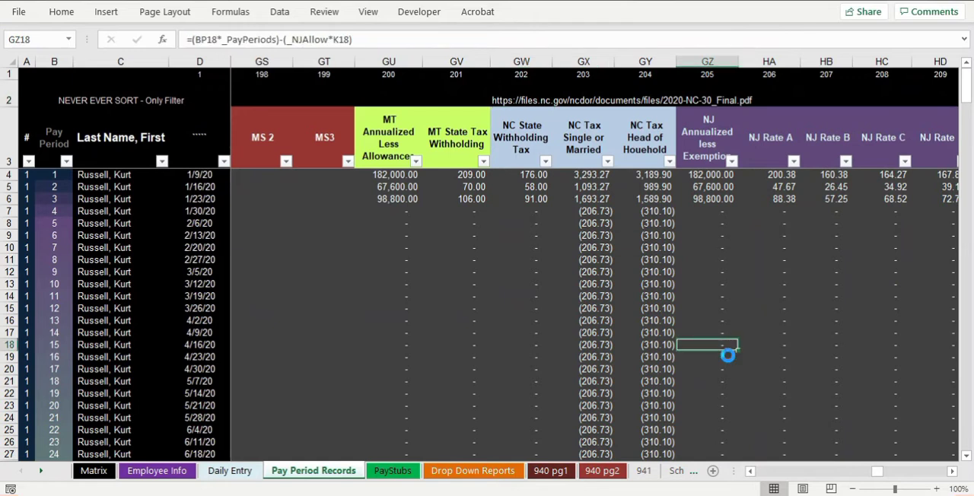
pyautogui.scroll(3, 632, 246)
pyautogui.click(601, 229)
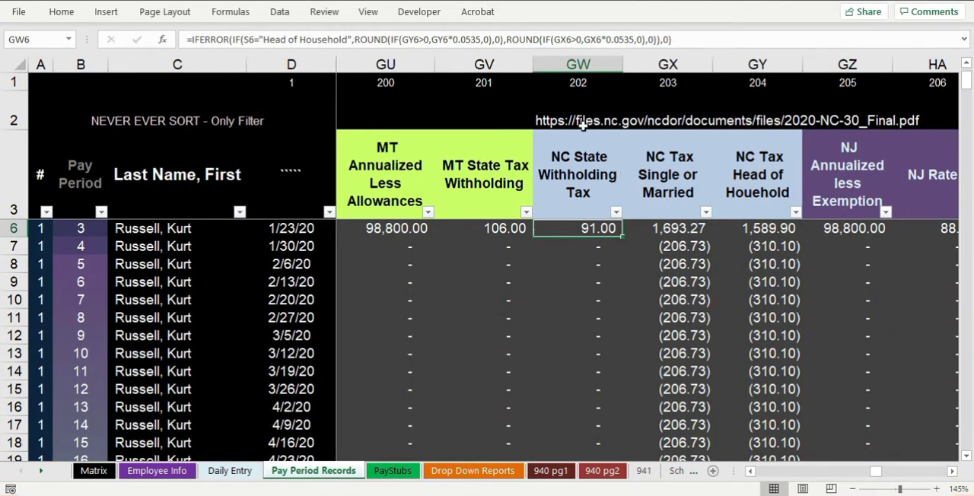
pyautogui.click(686, 231)
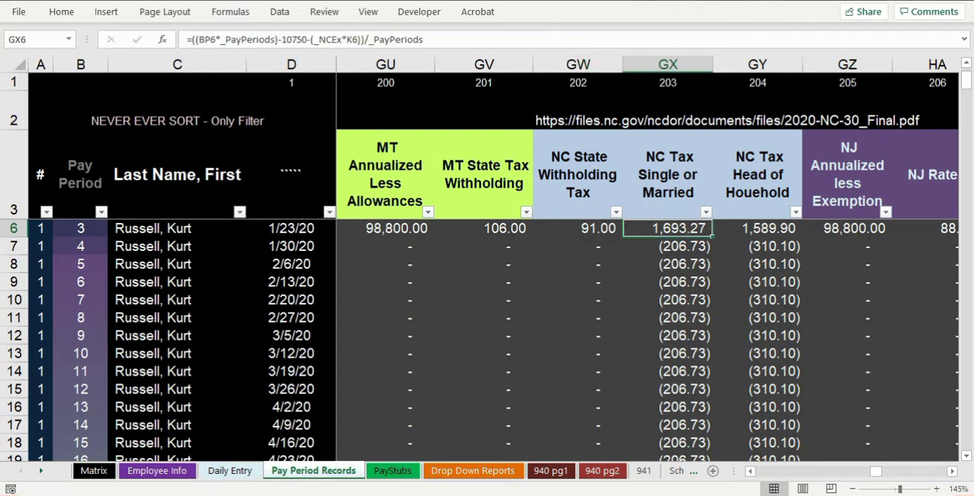
# Switch to the browser and look through the 2020 NC-30 withholding guide from its cover to Section 1, including the table of contents
pyautogui.moveTo(0, 24); pyautogui.dragTo(164, 1)
pyautogui.scroll(-2, 328, 232)
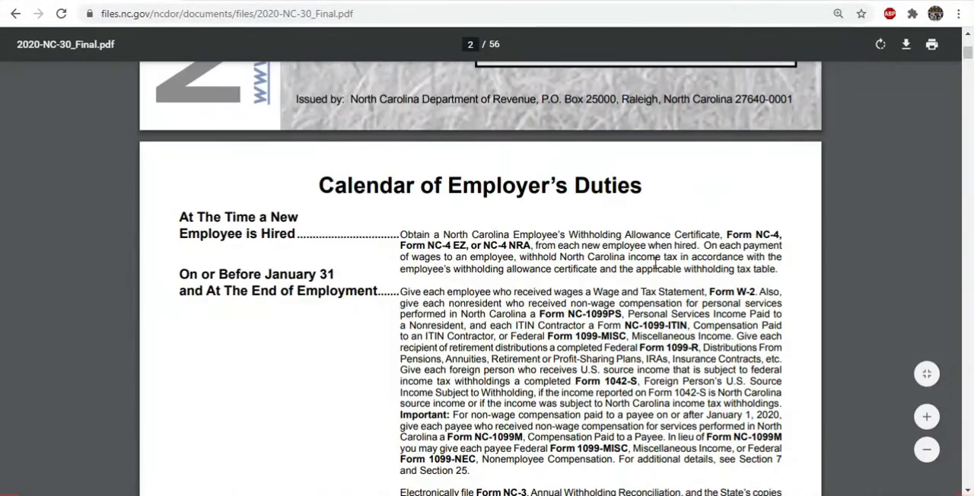
pyautogui.scroll(10, 926, 252)
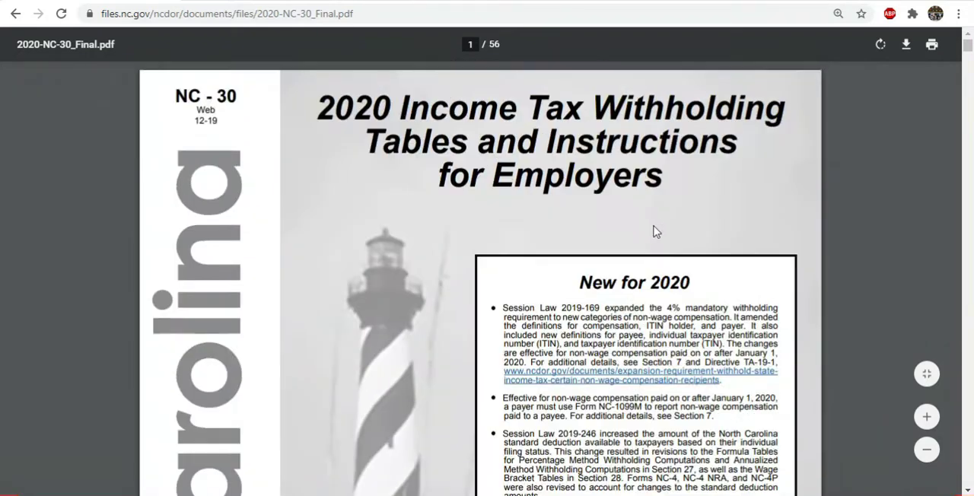
pyautogui.scroll(-10, 643, 265)
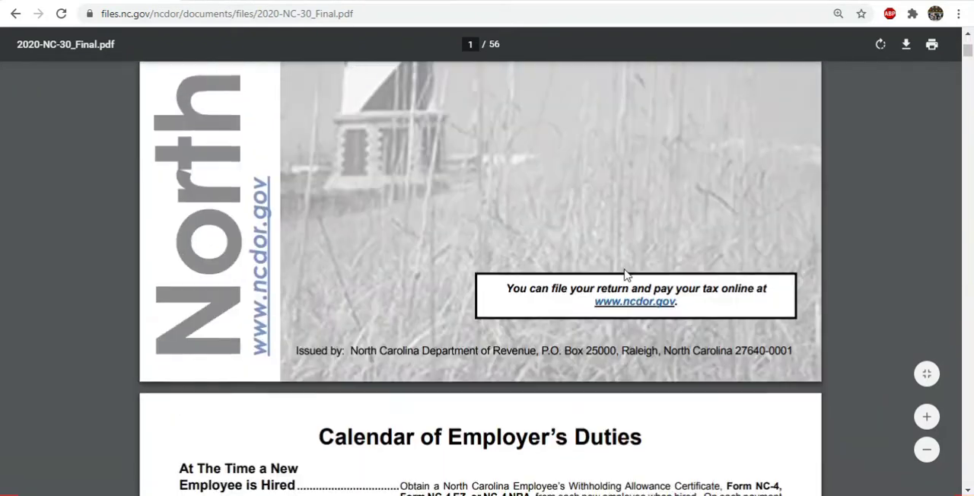
pyautogui.scroll(-5, 617, 268)
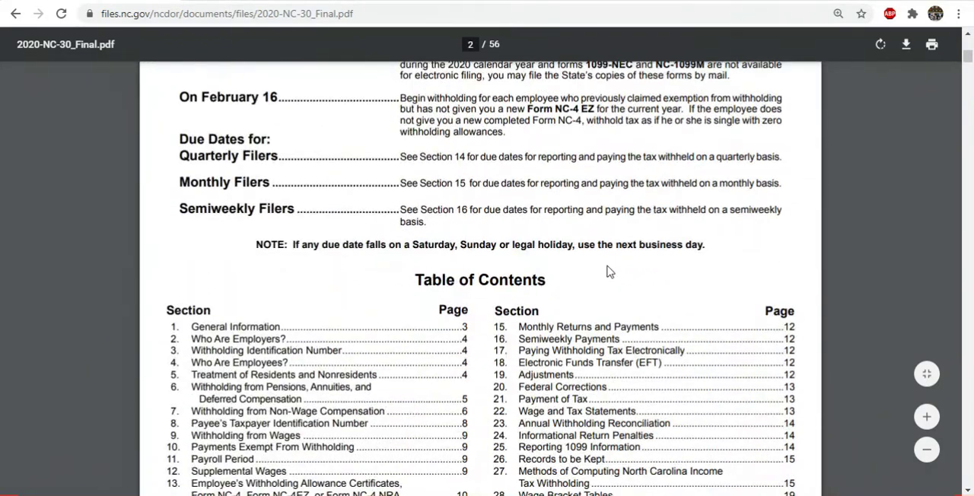
pyautogui.scroll(-3, 601, 271)
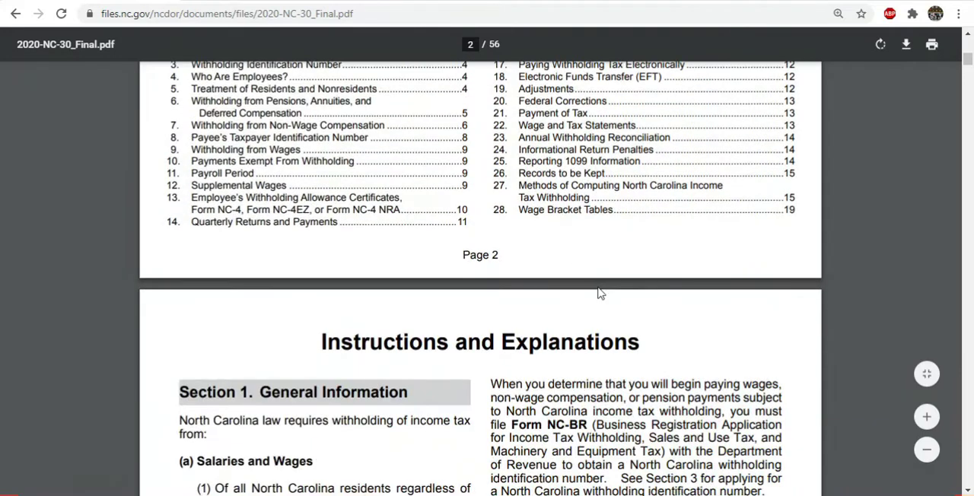
pyautogui.scroll(-4, 417, 184)
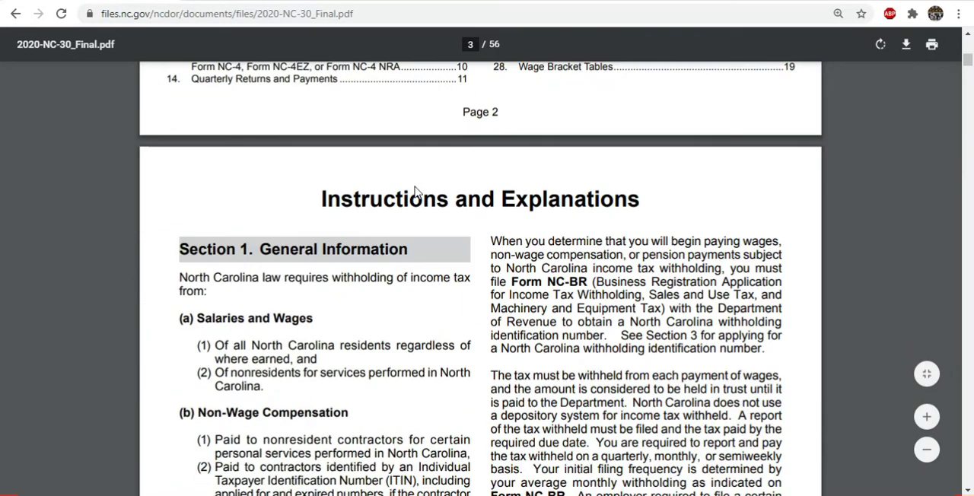
# Switch back to the Excel payroll workbook and review the NC State Withholding Tax and NC Tax Single or Married formulas
pyautogui.moveTo(114, 1); pyautogui.dragTo(0, 8)
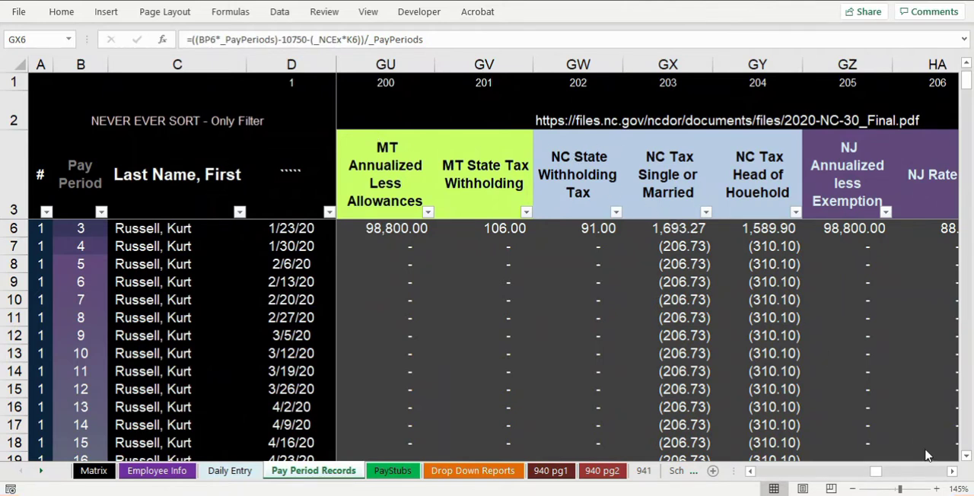
pyautogui.click(955, 473)
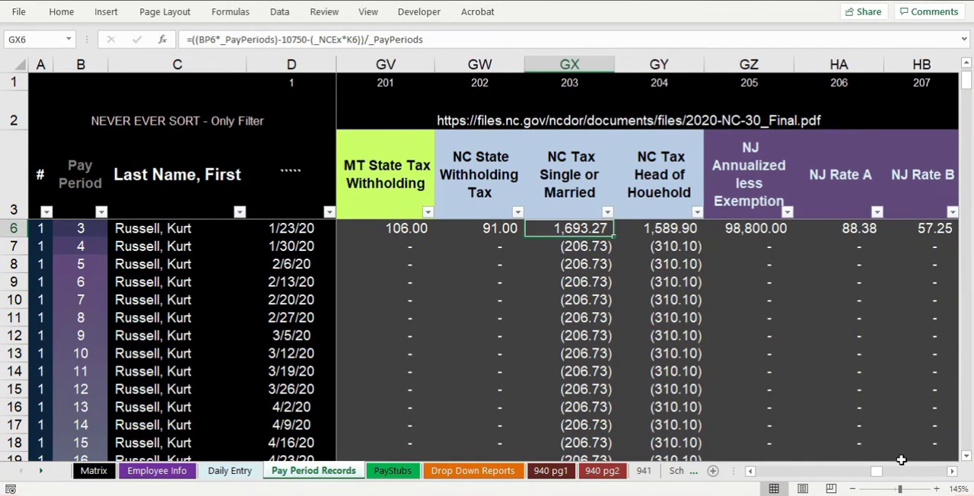
pyautogui.click(952, 473)
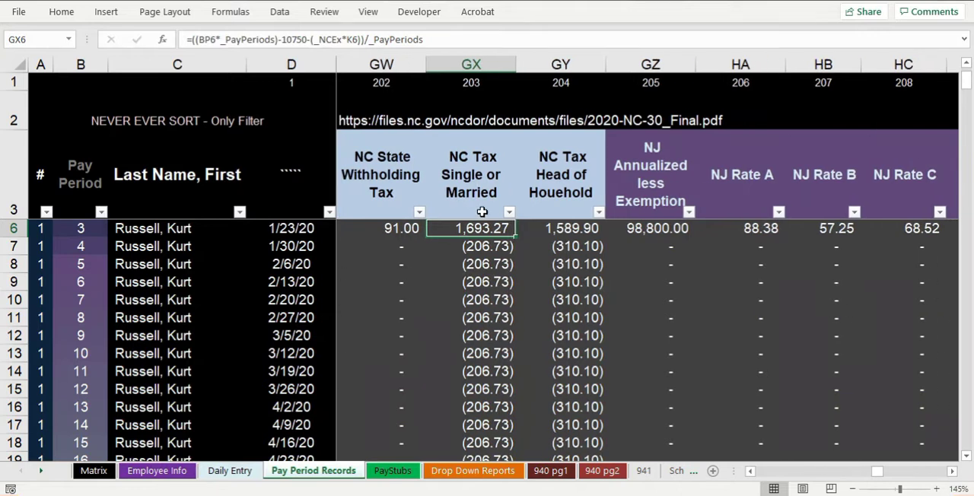
pyautogui.click(502, 264)
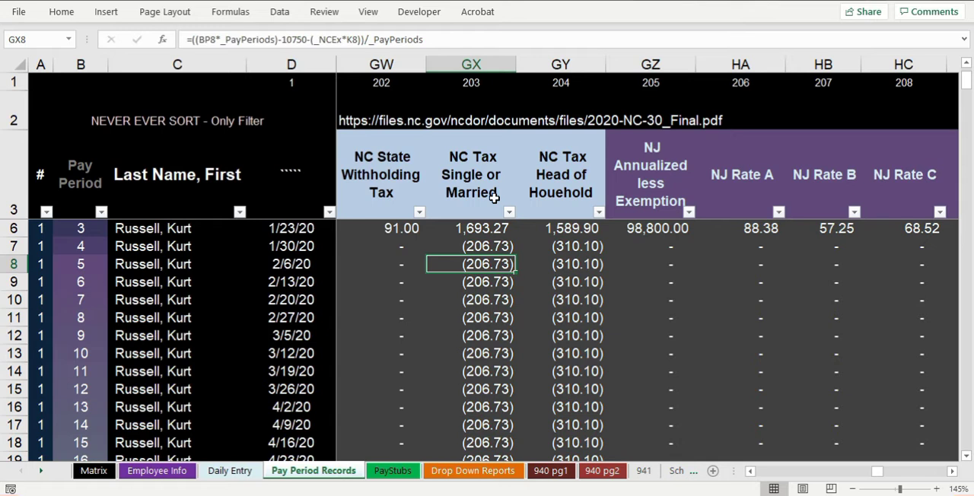
pyautogui.click(399, 227)
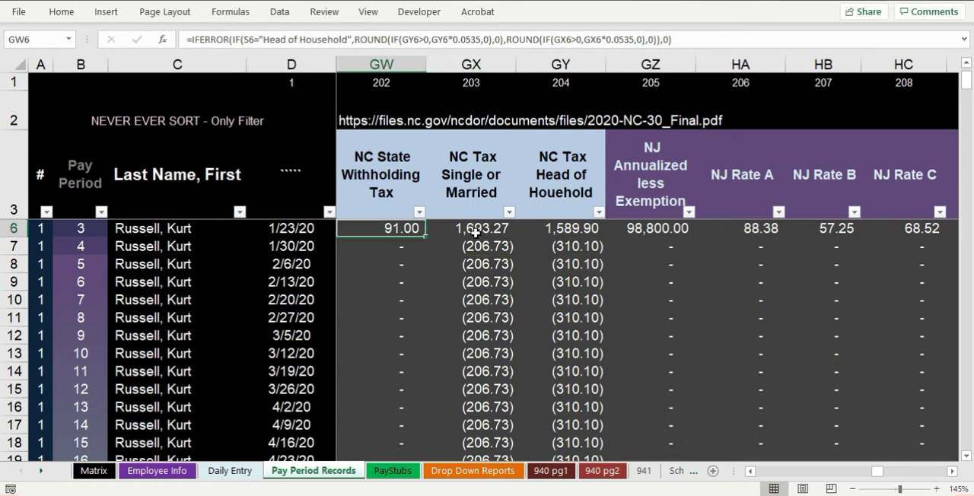
pyautogui.click(475, 232)
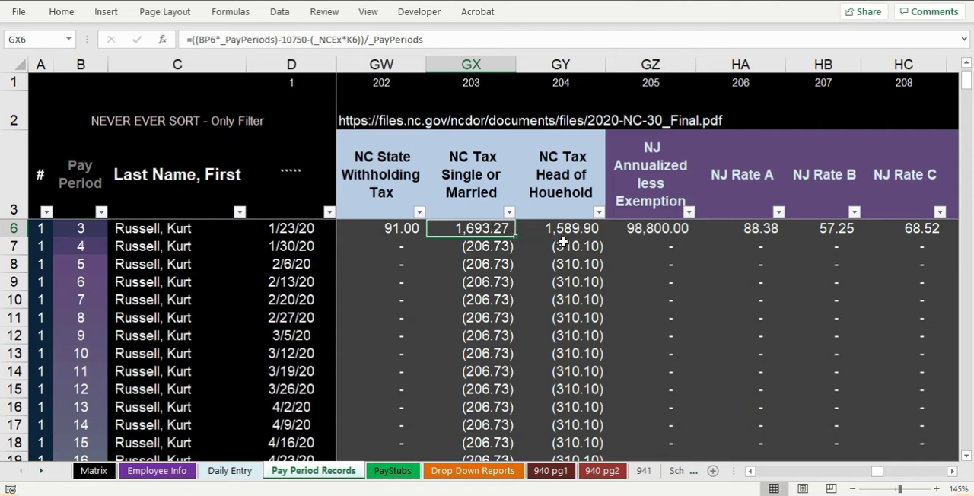
pyautogui.moveTo(284, 39); pyautogui.dragTo(324, 39)
pyautogui.press('Escape')
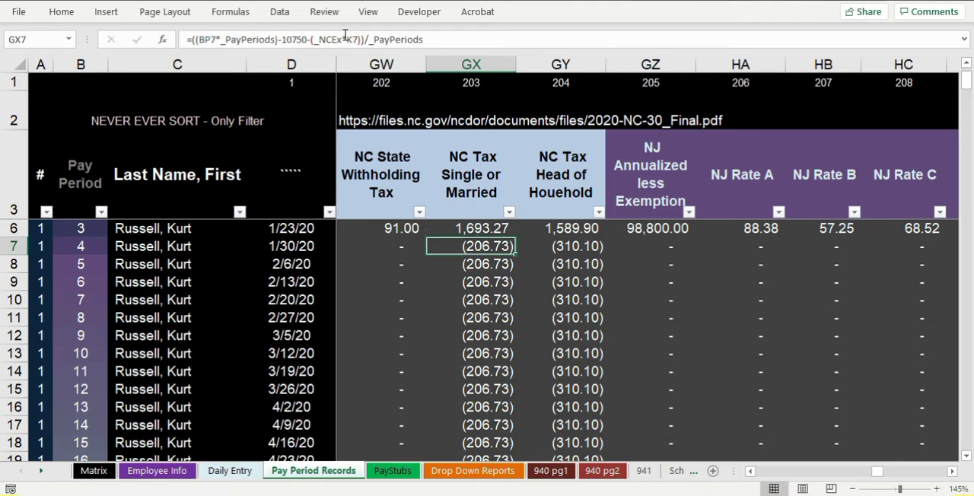
# Compare the NC Tax Head of Household formula with the Single or Married formula for pay period 3
pyautogui.click(565, 227)
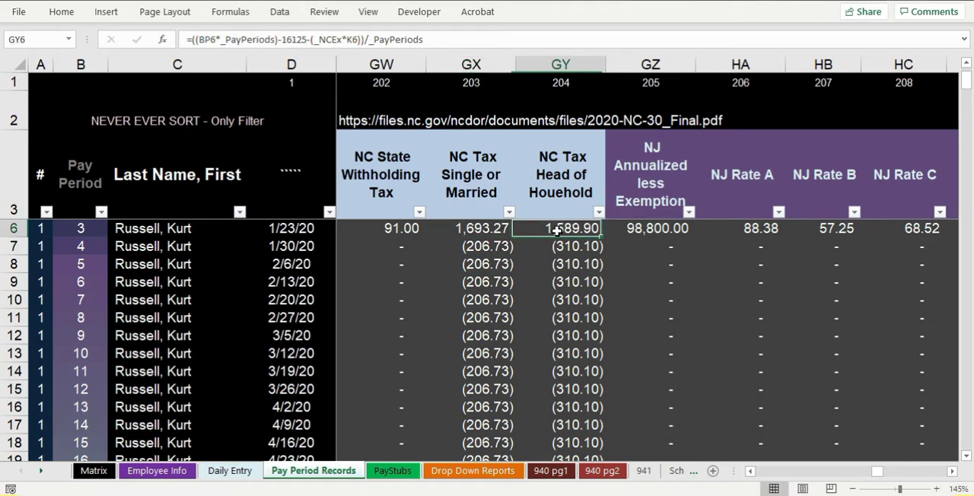
pyautogui.click(496, 204)
pyautogui.click(495, 233)
pyautogui.click(569, 232)
# Check the current NC state tax on the PayStubs sheet and view the Form 941 report and employee detail on Drop Down Reports
pyautogui.click(393, 471)
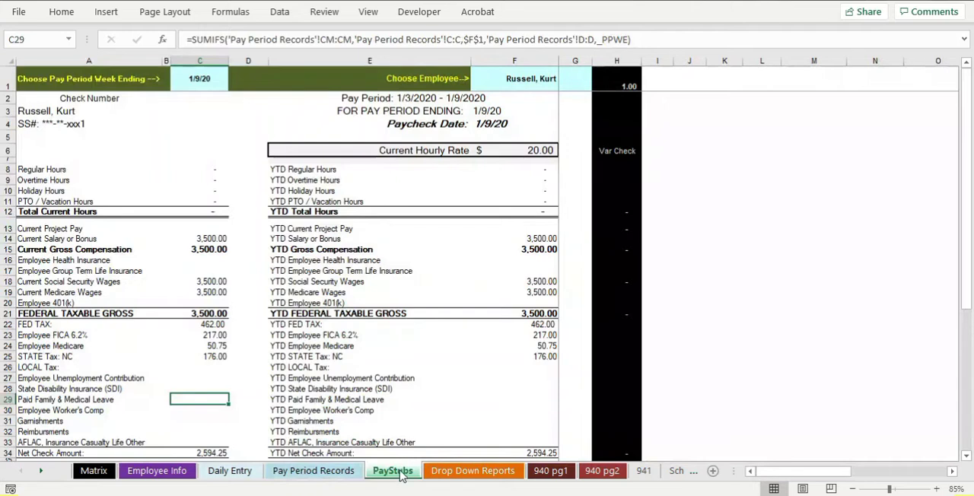
pyautogui.click(206, 357)
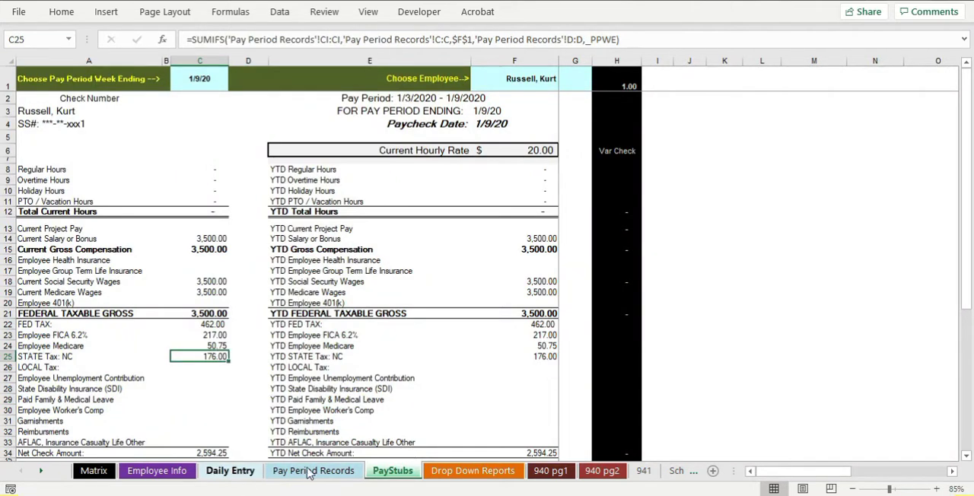
pyautogui.click(506, 472)
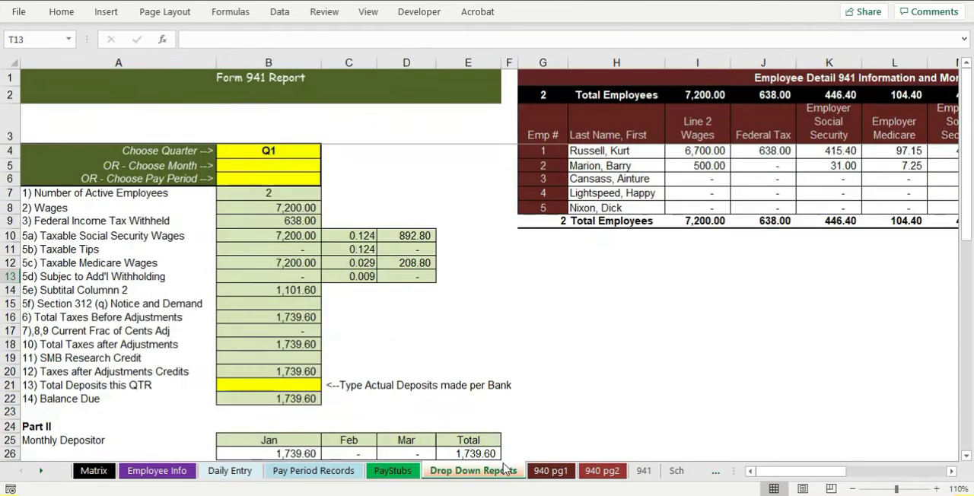
pyautogui.scroll(-1, 452, 313)
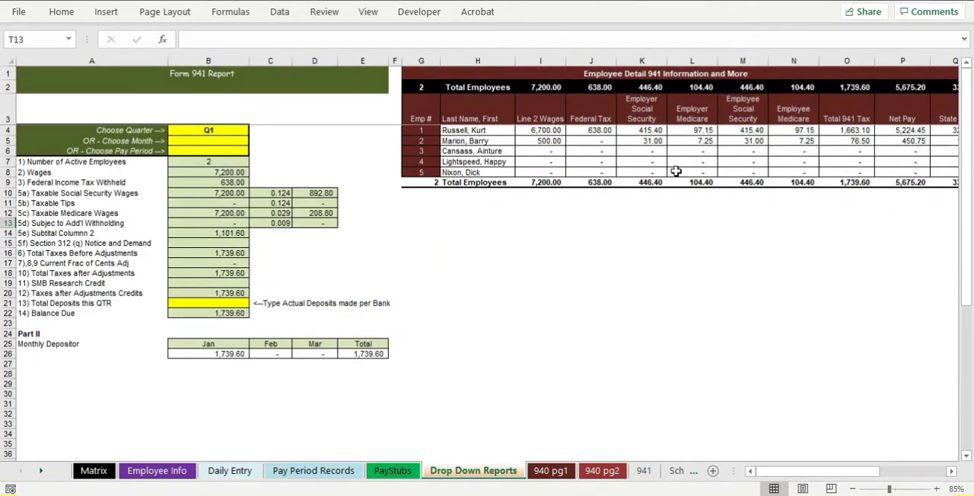
# Hide columns J through P of the employee 941 detail so State Tax sits beside Line 2 Wages
pyautogui.moveTo(800, 470); pyautogui.dragTo(808, 471)
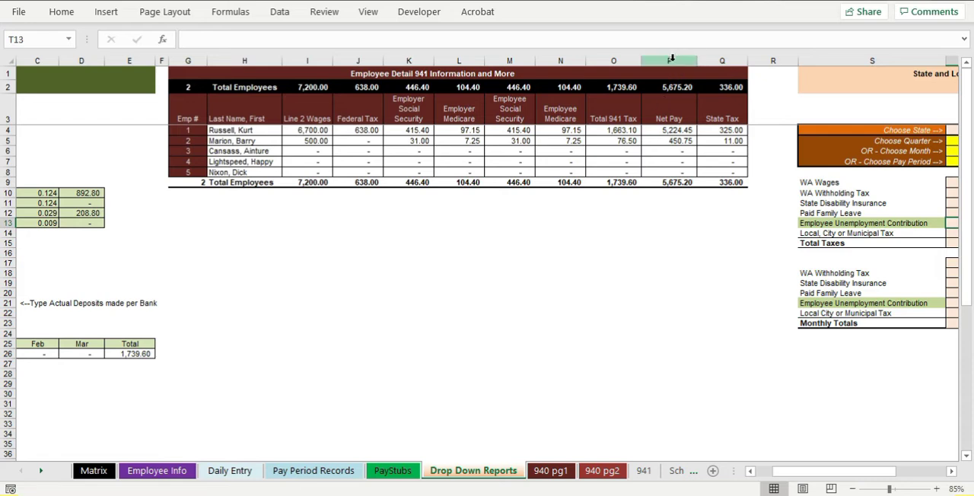
pyautogui.moveTo(671, 60); pyautogui.dragTo(359, 66)
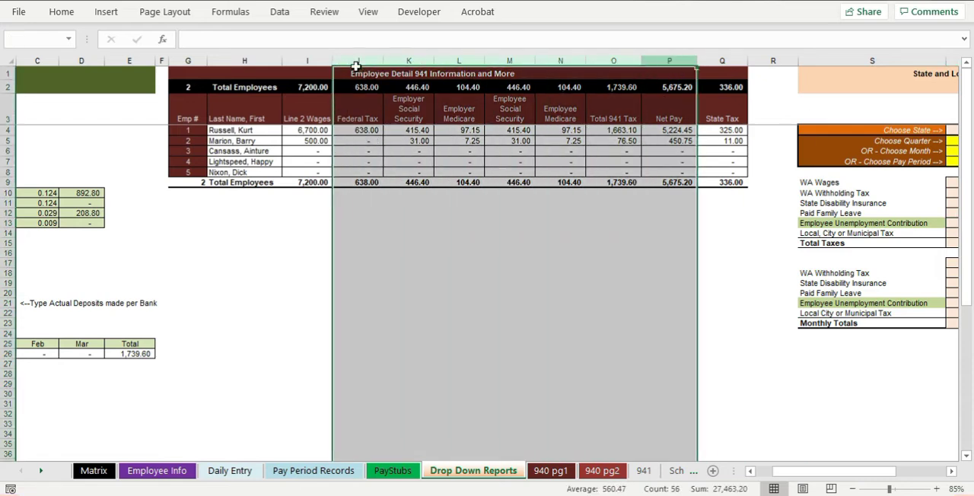
pyautogui.rightClick(403, 255)
pyautogui.click(415, 224)
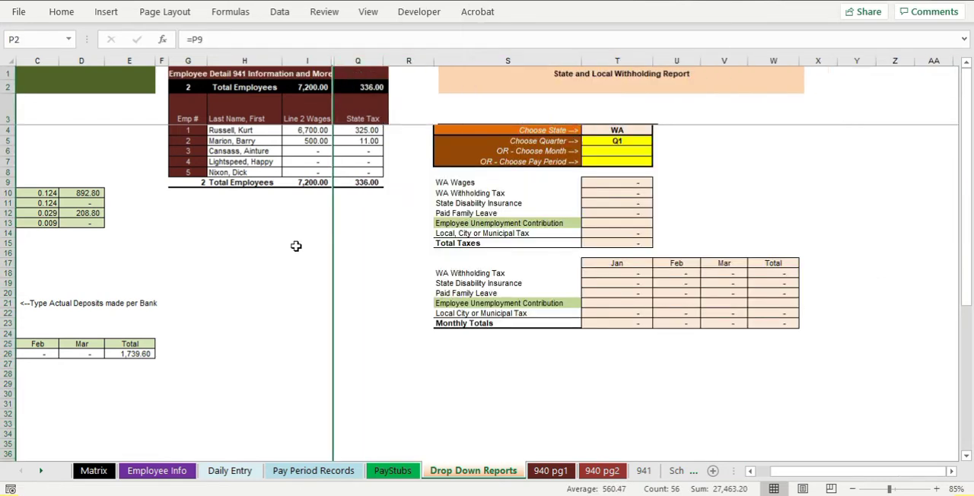
pyautogui.click(301, 244)
pyautogui.scroll(2, 301, 252)
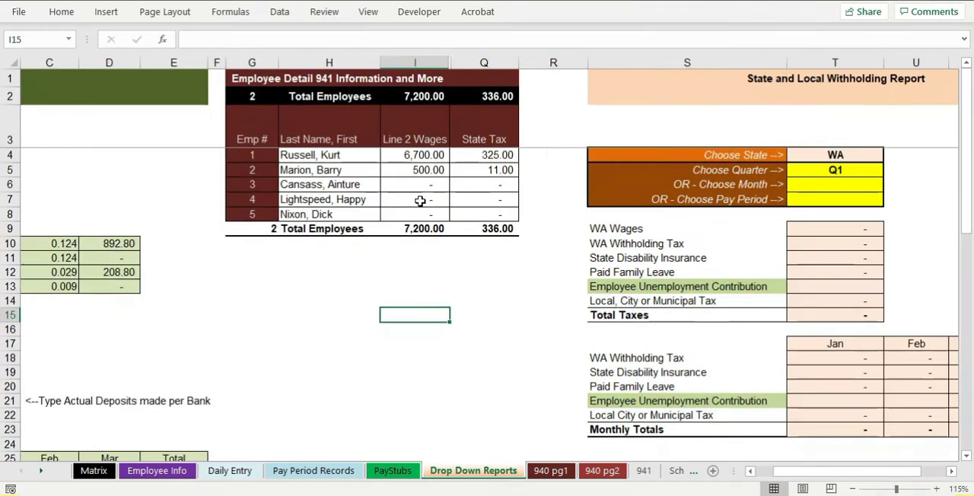
# Review the five employees' Form NC-4 allowances on Employee Info and return to Pay Period Records
pyautogui.click(160, 471)
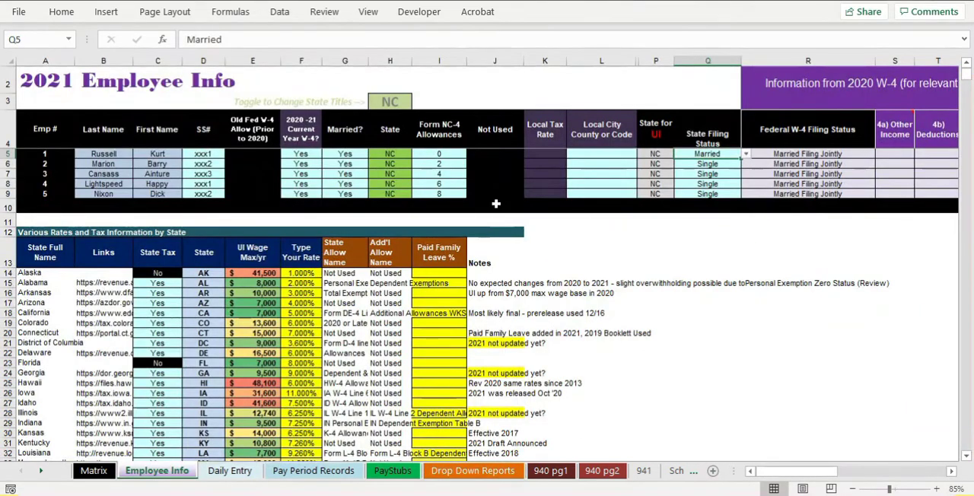
pyautogui.moveTo(440, 155); pyautogui.dragTo(439, 193)
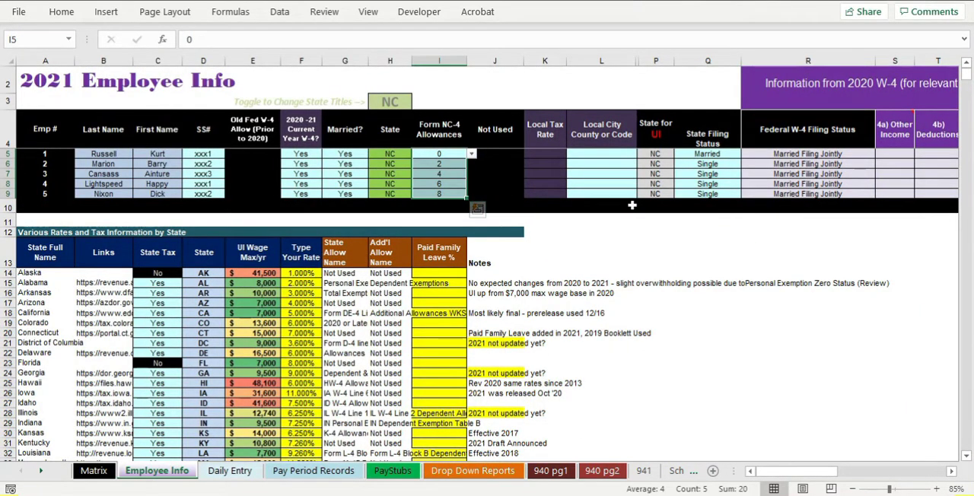
pyautogui.click(314, 472)
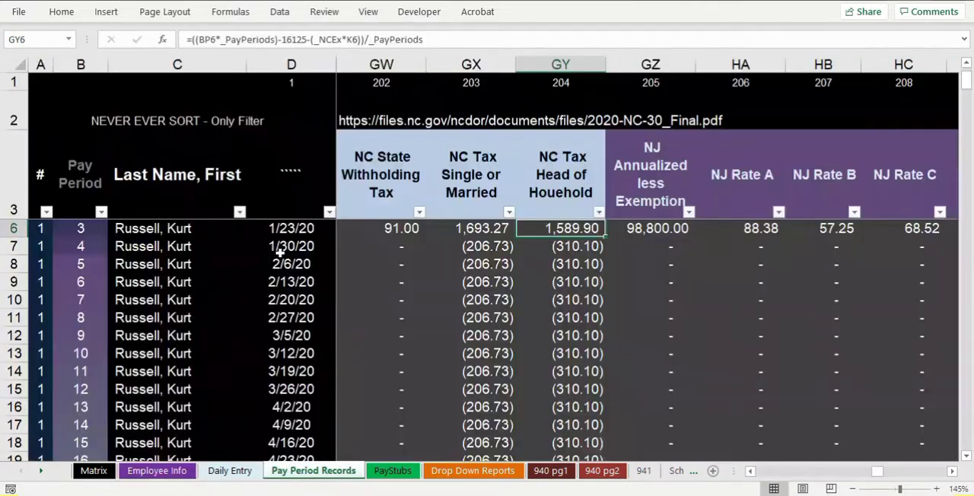
# Filter the date column of Pay Period Records to show only January 9, 2020
pyautogui.click(329, 212)
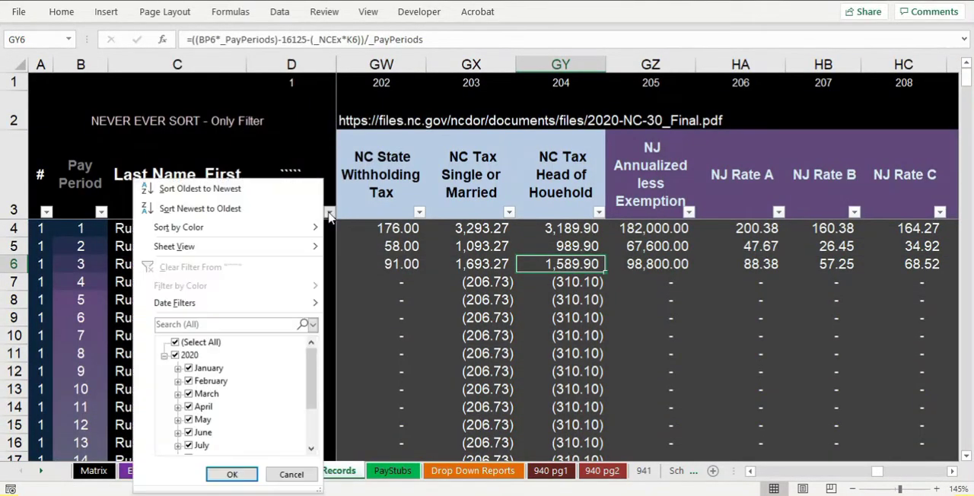
pyautogui.click(176, 342)
pyautogui.click(175, 354)
pyautogui.click(165, 356)
pyautogui.click(175, 344)
pyautogui.click(164, 356)
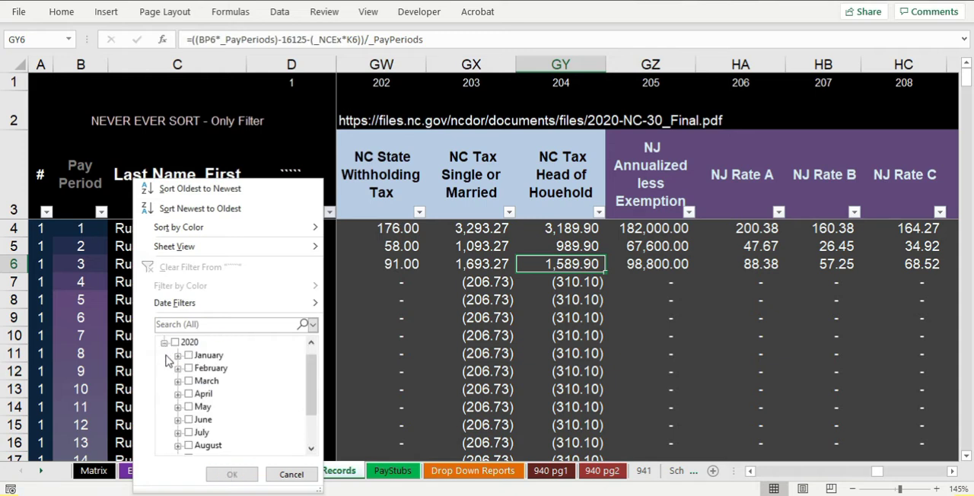
pyautogui.click(178, 355)
pyautogui.click(189, 356)
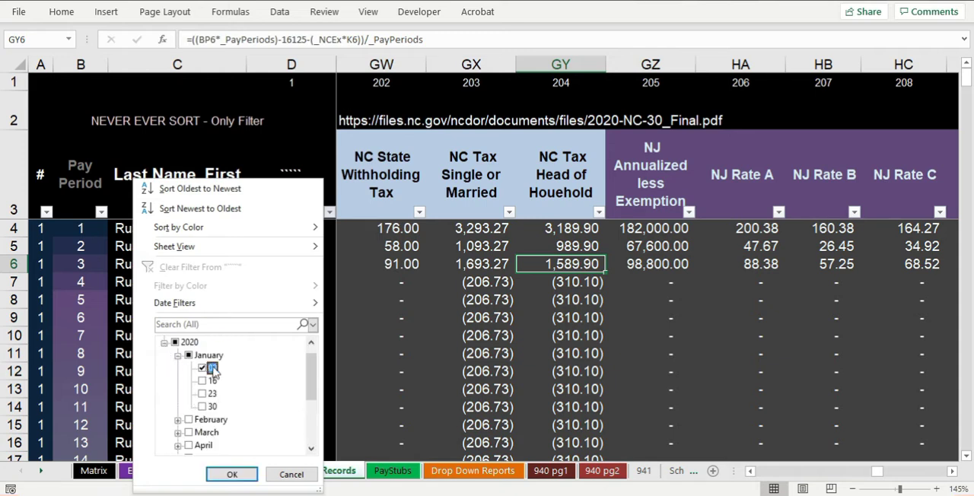
pyautogui.click(228, 470)
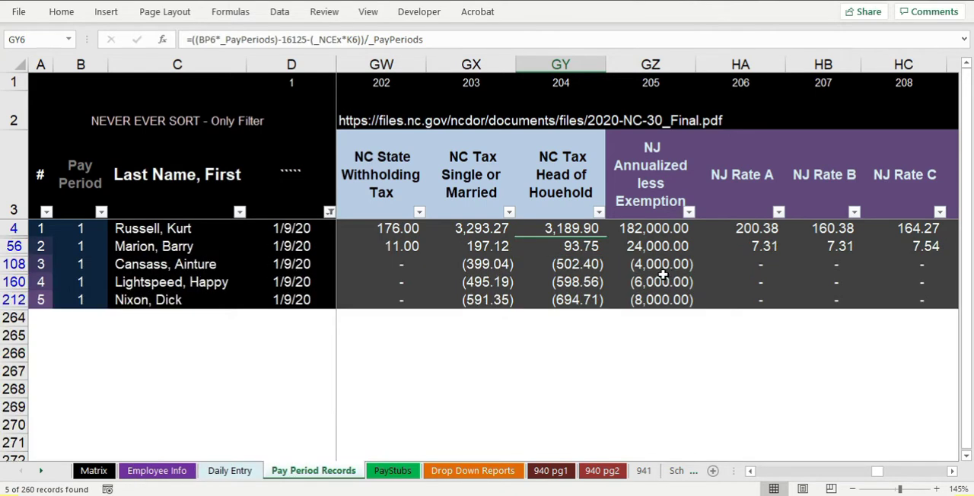
# Clear the hourly rates of employees 1 and 2 for the 1/9/20 pay period
pyautogui.moveTo(877, 474); pyautogui.dragTo(781, 473)
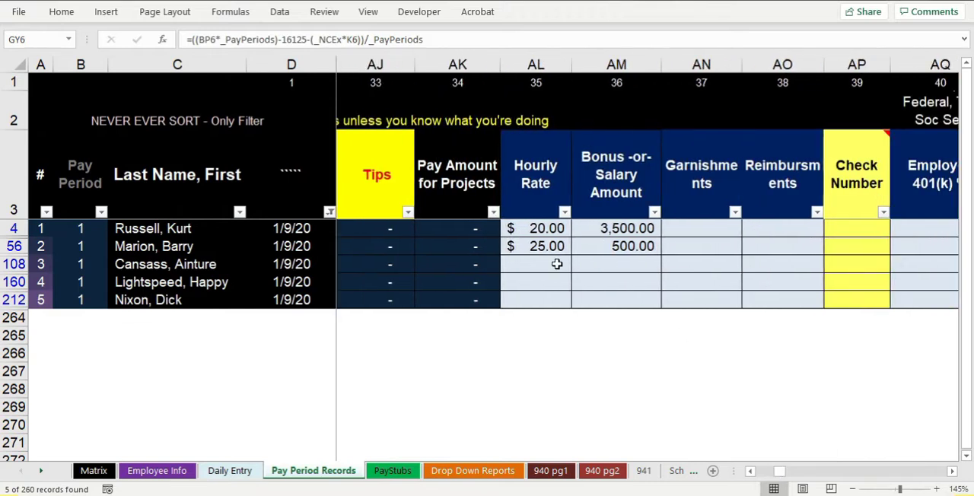
pyautogui.click(539, 230)
pyautogui.press('Delete')
pyautogui.press('Down')
pyautogui.press('Delete')
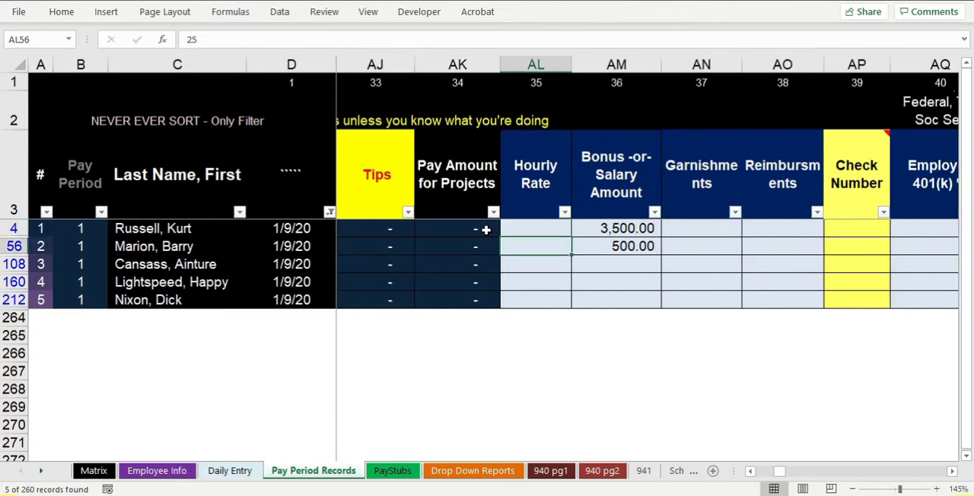
# Set the Bonus-or-Salary Amount to 2,000 for all five employees in pay period 1
pyautogui.press('Right')
pyautogui.press('Up')
pyautogui.write('200')
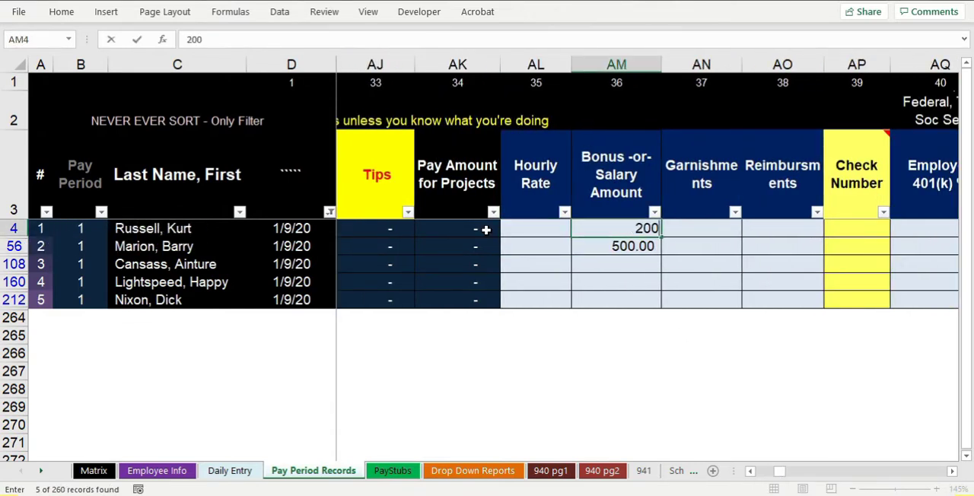
pyautogui.press('Return')
pyautogui.press('Up')
pyautogui.hotkey('ctrl', 'c')
pyautogui.press('Down')
pyautogui.hotkey('ctrl', 'v')
pyautogui.press('Down')
pyautogui.hotkey('ctrl', 'v')
pyautogui.press('Down')
pyautogui.hotkey('ctrl', 'v')
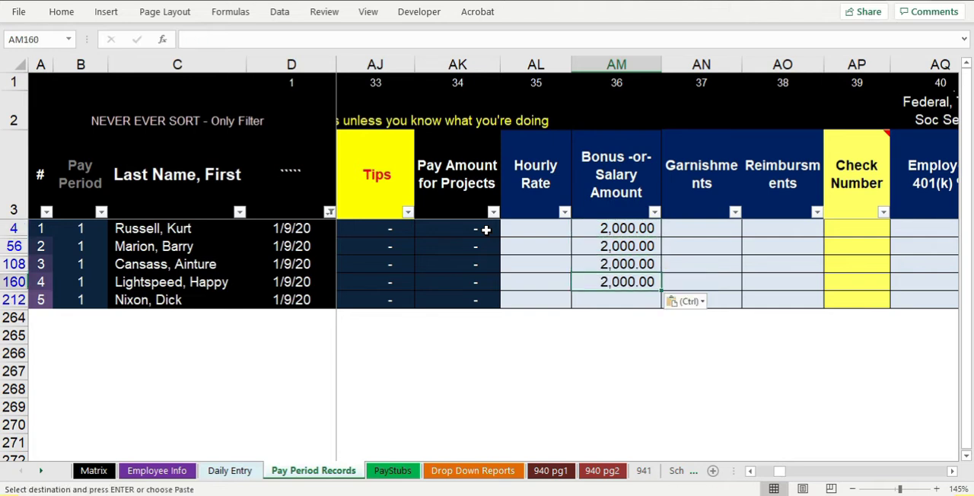
pyautogui.press('Down')
pyautogui.hotkey('ctrl', 'v')
pyautogui.press('Up')
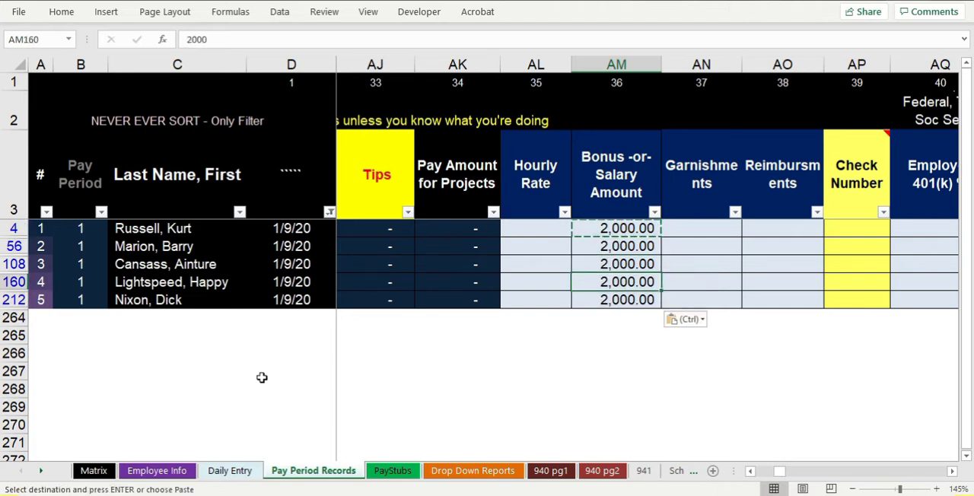
# Check employee 1's State Tax formula on Drop Down Reports and return to Pay Period Records
pyautogui.click(440, 471)
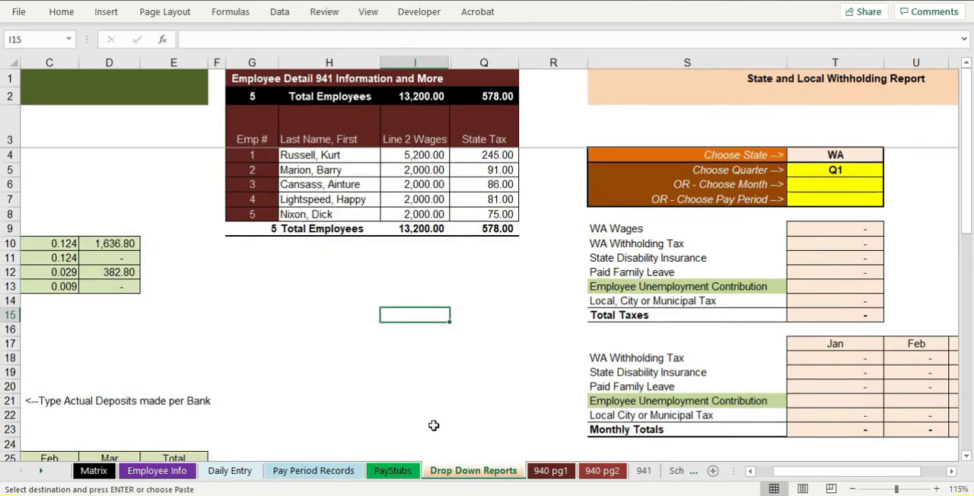
pyautogui.click(490, 156)
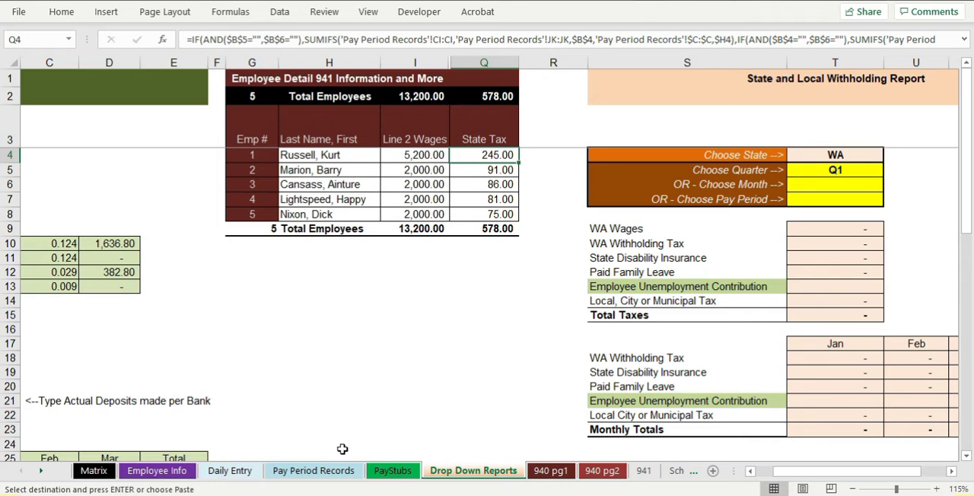
pyautogui.click(314, 471)
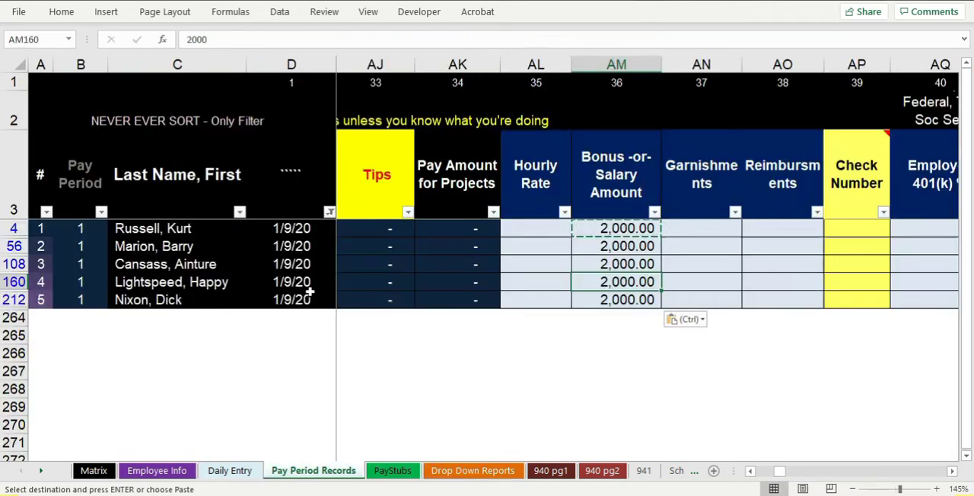
# Clear the date filter and delete employee 1's salary amounts for pay periods 2 and 3
pyautogui.click(329, 212)
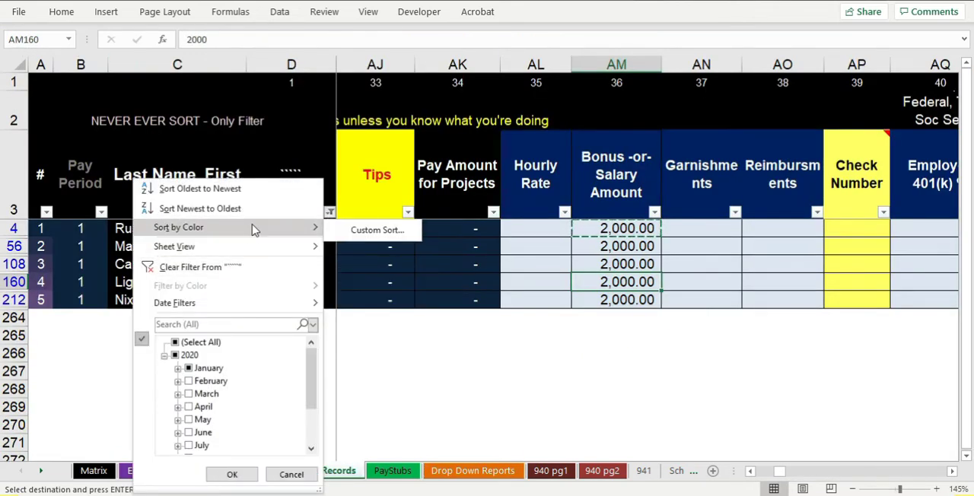
pyautogui.click(233, 268)
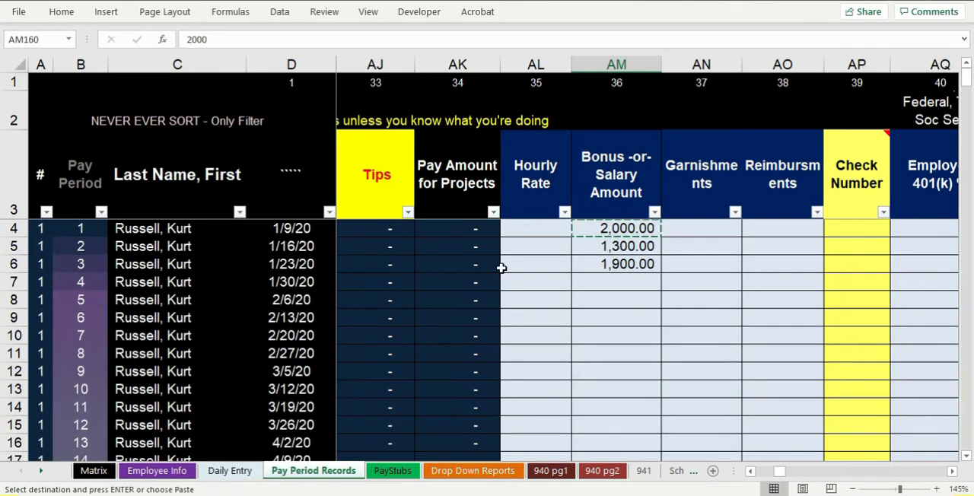
pyautogui.moveTo(624, 246); pyautogui.dragTo(624, 267)
pyautogui.press('Delete')
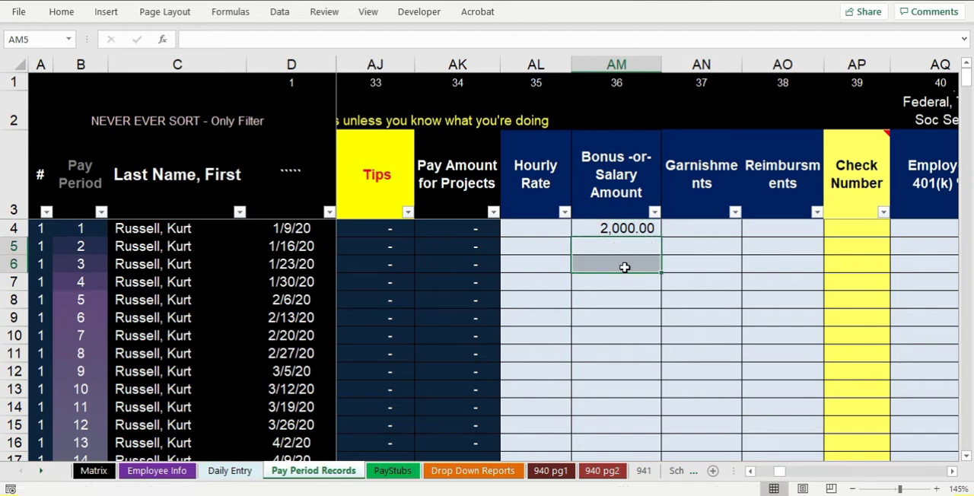
pyautogui.click(624, 266)
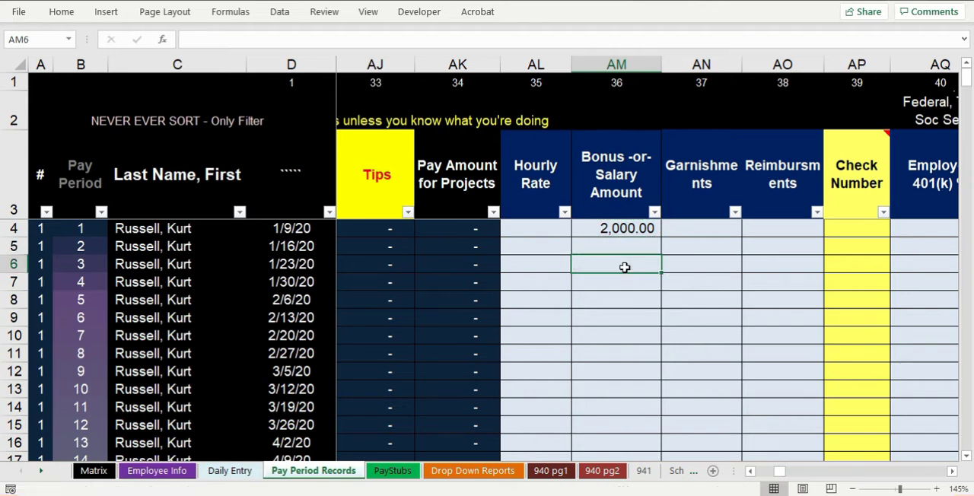
# Compare the State Tax of the five employees on Drop Down Reports against their wages and allowances
pyautogui.click(458, 472)
pyautogui.click(510, 303)
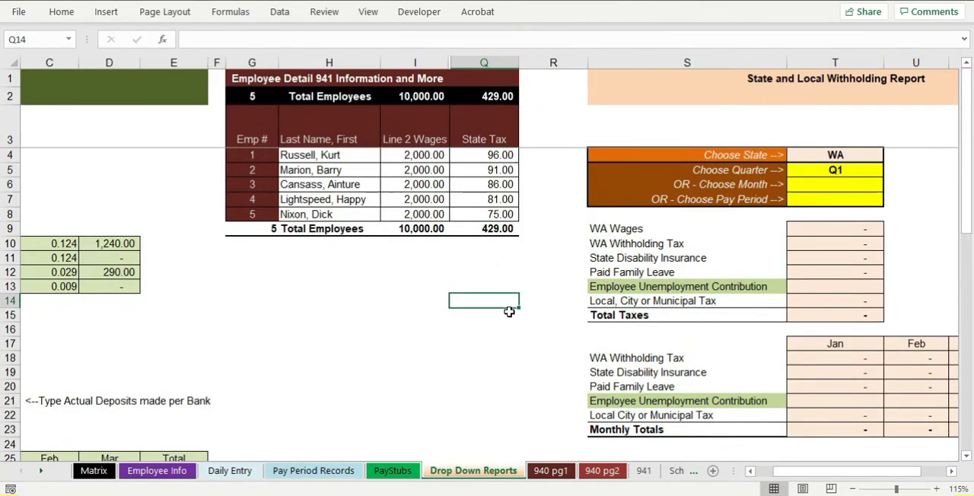
pyautogui.scroll(2, 509, 306)
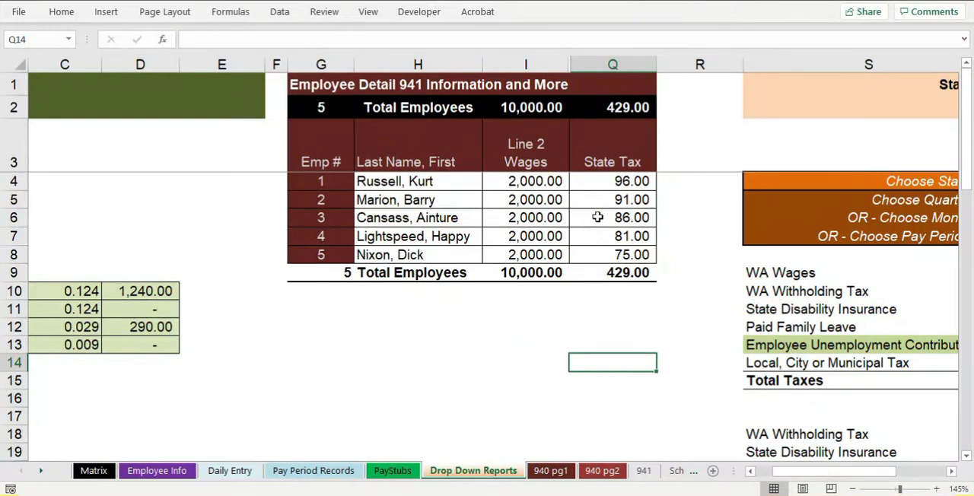
pyautogui.moveTo(621, 185); pyautogui.dragTo(631, 257)
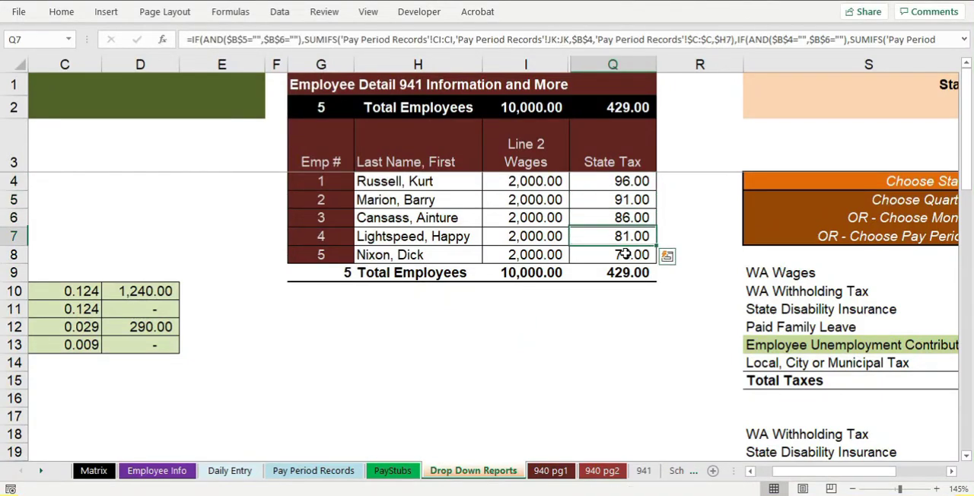
pyautogui.click(628, 324)
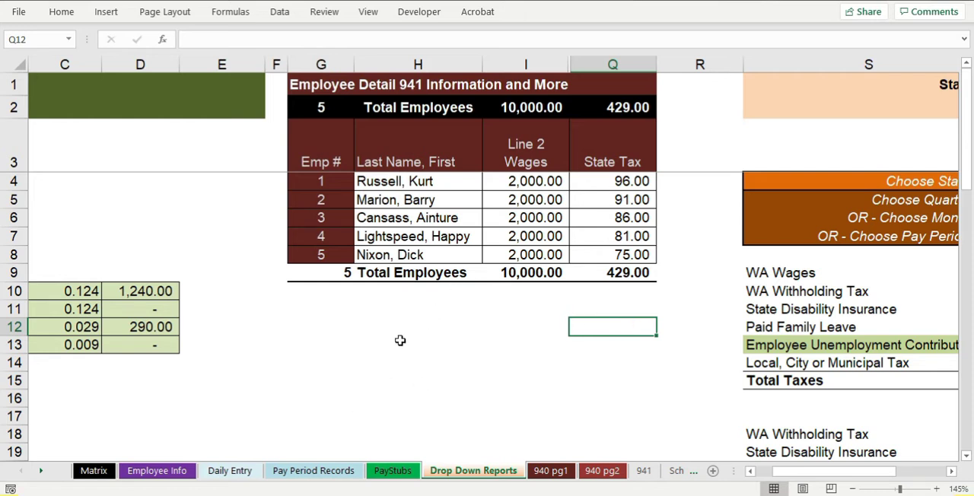
pyautogui.click(638, 190)
pyautogui.click(628, 201)
pyautogui.click(629, 219)
pyautogui.keyDown('ctrl'); pyautogui.scroll(1, 537, 355); pyautogui.keyUp('ctrl')
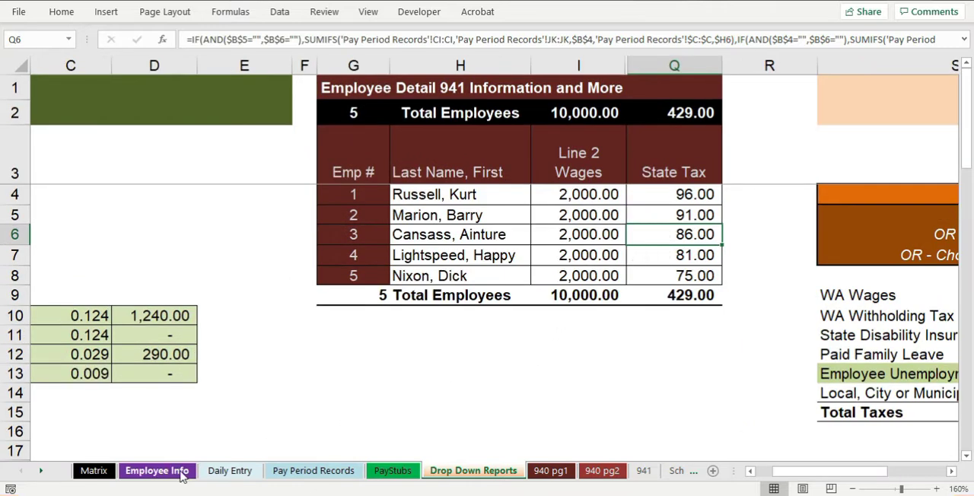
# Filter the Pay Period Records rows by date to January 9, 2020 again
pyautogui.click(312, 471)
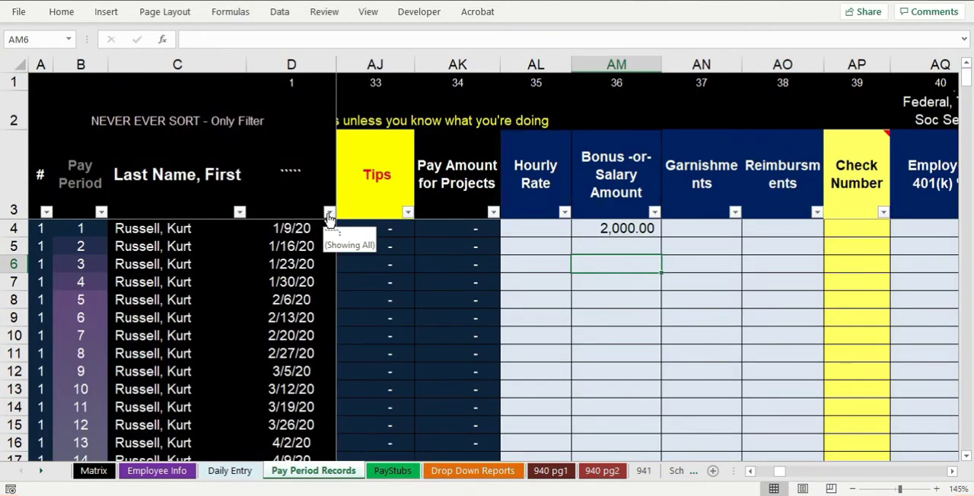
pyautogui.click(329, 213)
pyautogui.click(175, 343)
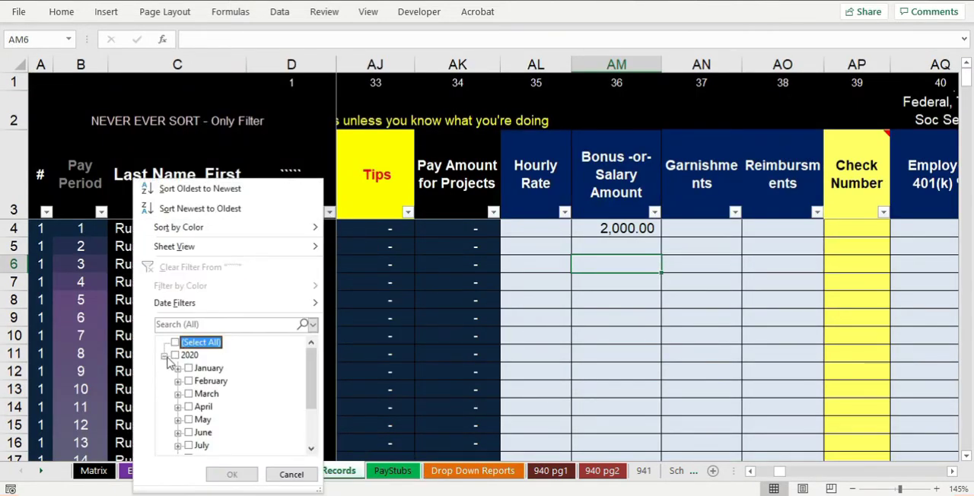
pyautogui.scroll(-1, 174, 364)
pyautogui.click(178, 355)
pyautogui.click(201, 370)
pyautogui.click(232, 474)
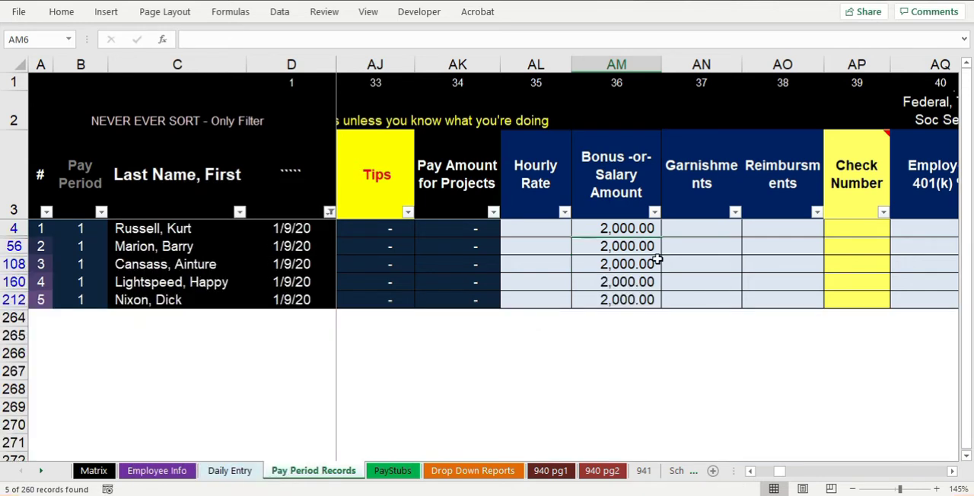
# Set the Bonus-or-Salary Amount to 750 for employees 1, 2 and 3 in pay period 1
pyautogui.click(625, 229)
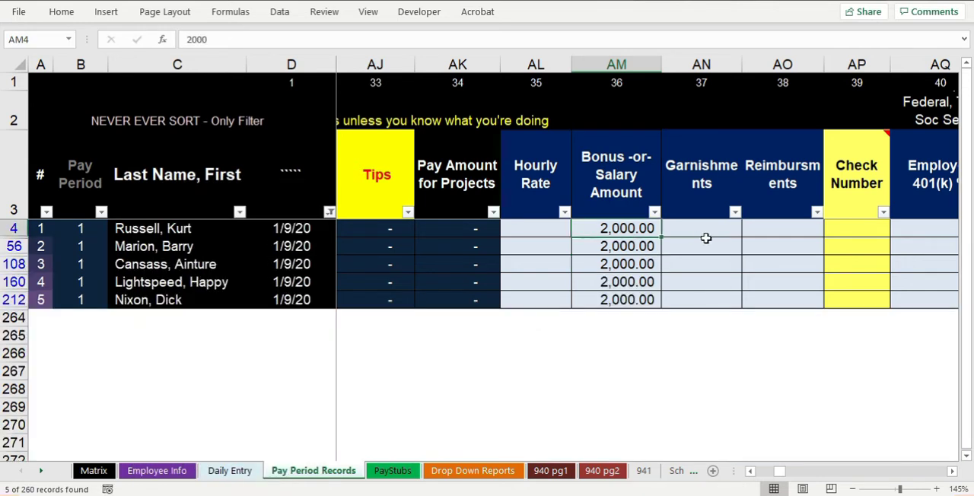
pyautogui.write('750')
pyautogui.press('Return')
pyautogui.press('Up')
pyautogui.hotkey('ctrl', 'c')
pyautogui.press('Down')
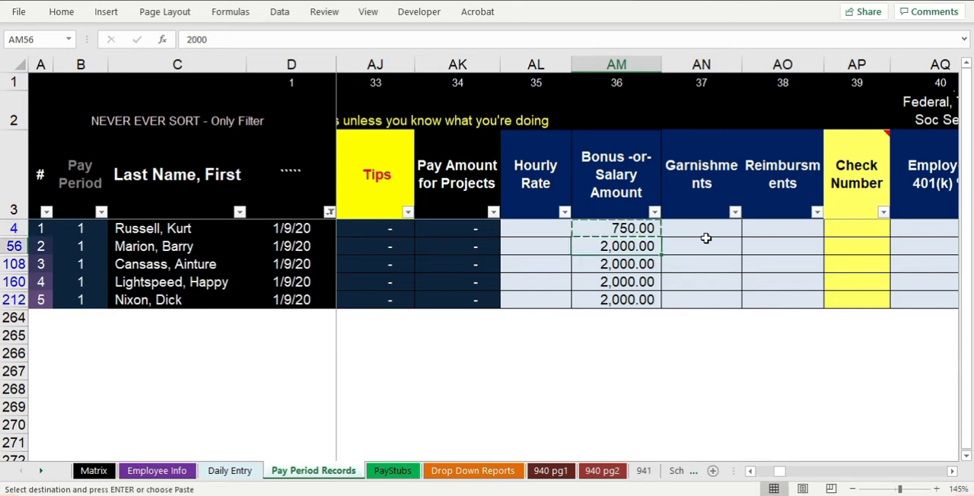
pyautogui.hotkey('ctrl', 'v')
pyautogui.press('Down')
pyautogui.hotkey('ctrl', 'v')
pyautogui.press('Down')
pyautogui.press('Up')
pyautogui.press('Up')
pyautogui.press('Up')
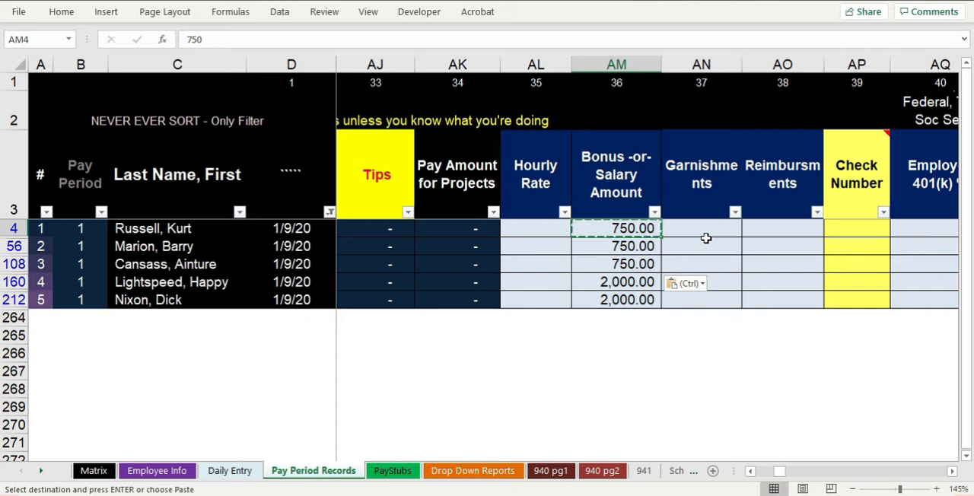
# Set the pay period 1 Bonus-or-Salary Amount to =40*15 for all five employees
pyautogui.write('=40*15')
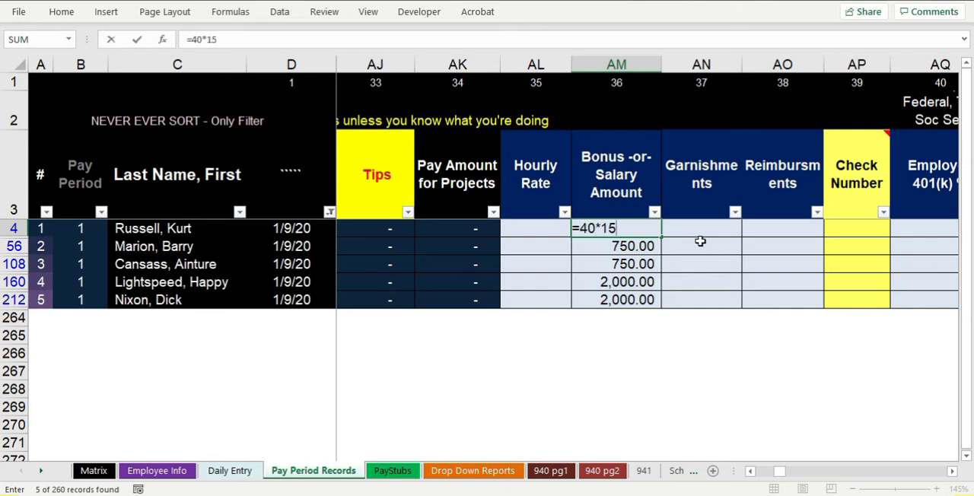
pyautogui.hotkey('ctrl', 'Return')
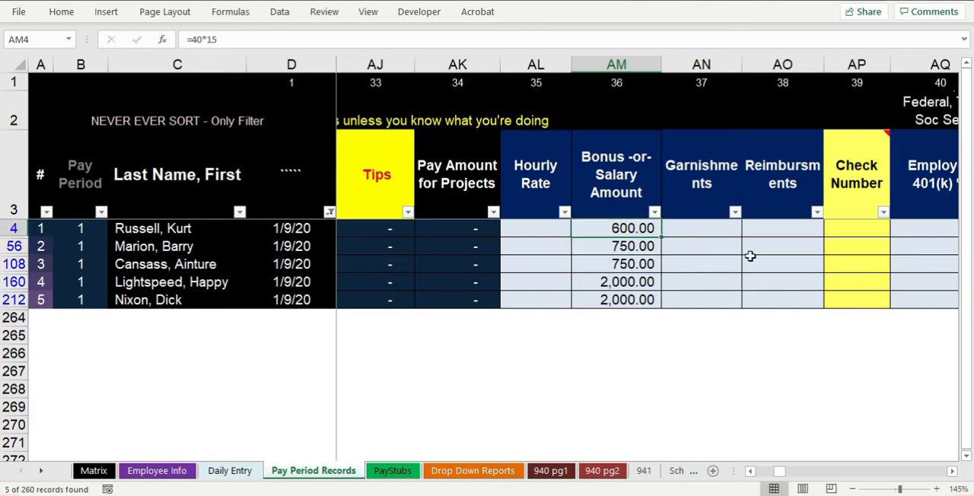
pyautogui.hotkey('ctrl', 'c')
pyautogui.press('Down')
pyautogui.hotkey('ctrl', 'v')
pyautogui.press('Down')
pyautogui.hotkey('ctrl', 'v')
pyautogui.press('Down')
pyautogui.hotkey('ctrl', 'v')
pyautogui.press('Down')
pyautogui.hotkey('ctrl', 'v')
pyautogui.press('Up')
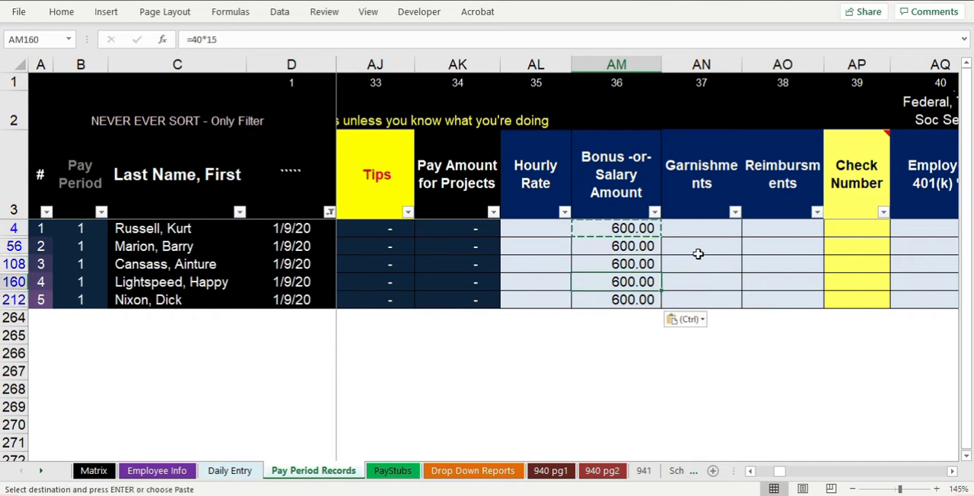
# Compare the State Tax withheld from each of the five equally paid employees on Drop Down Reports
pyautogui.click(444, 476)
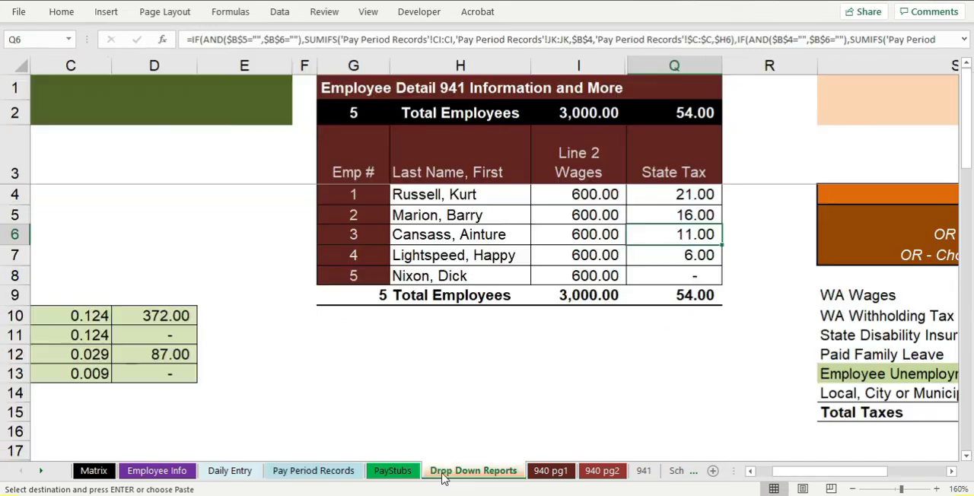
pyautogui.click(620, 352)
pyautogui.click(705, 194)
pyautogui.press('Down')
pyautogui.press('Down')
pyautogui.press('Down')
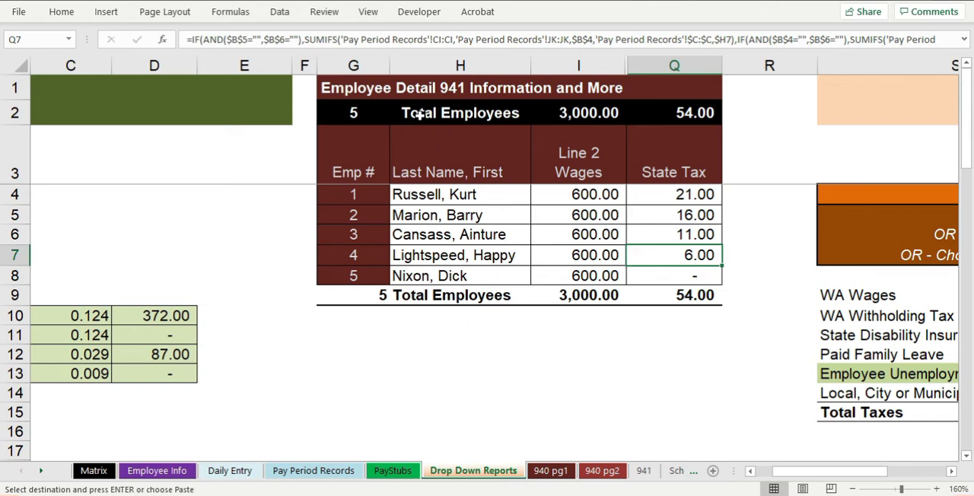
# Unhide the hidden columns between G and S in the Employee Detail 941 table on Drop Down Reports
pyautogui.moveTo(354, 65); pyautogui.dragTo(837, 67)
pyautogui.rightClick(694, 200)
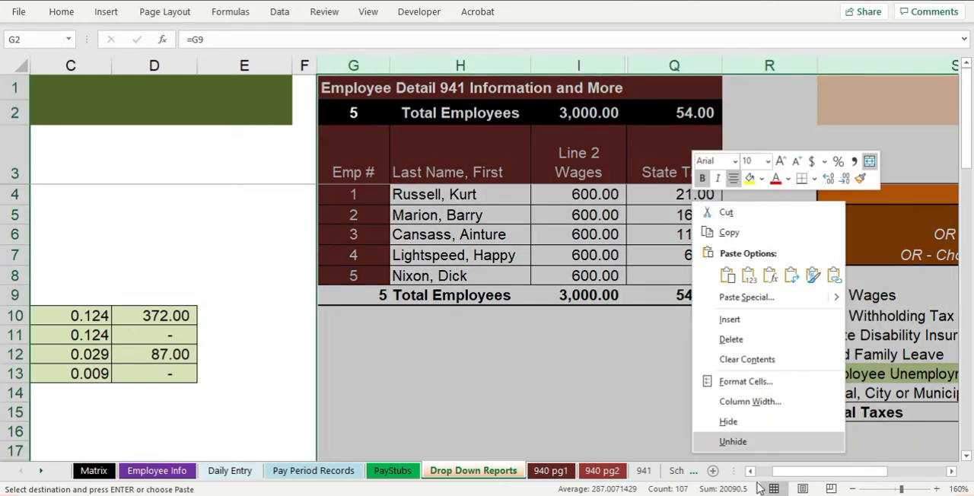
pyautogui.click(753, 442)
pyautogui.click(450, 390)
pyautogui.scroll(-1, 461, 367)
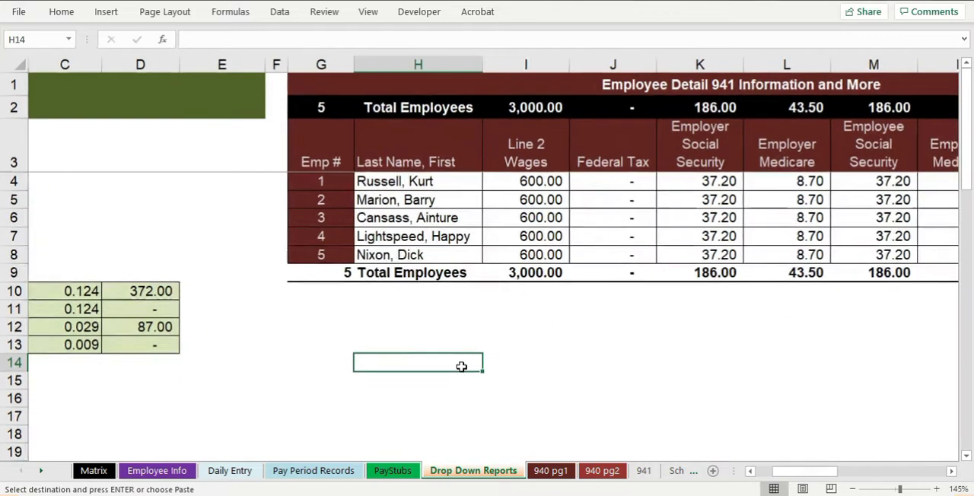
pyautogui.scroll(-1, 461, 367)
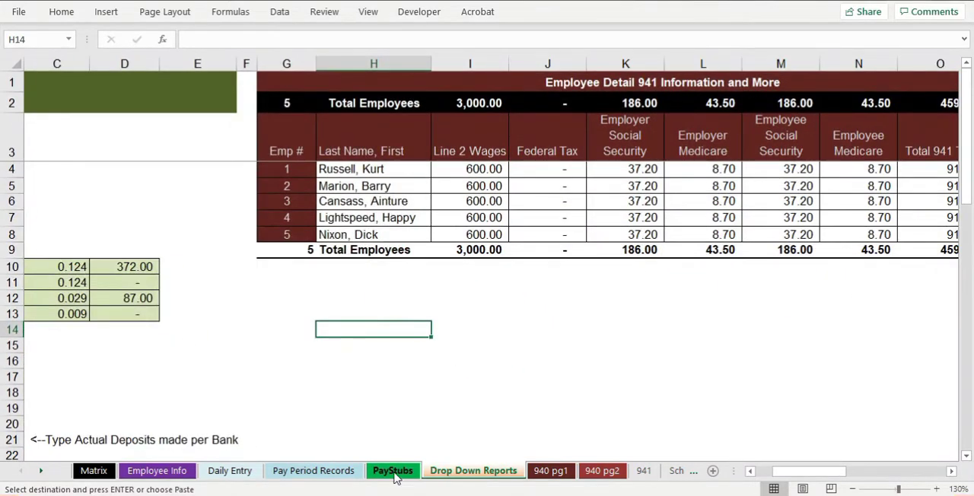
# Clear the date filter on Pay Period Records
pyautogui.click(323, 470)
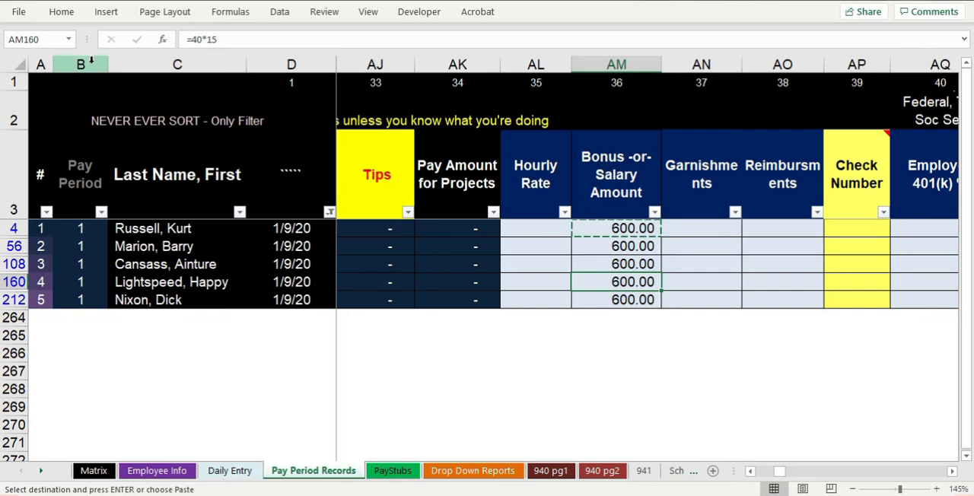
pyautogui.click(329, 213)
pyautogui.moveTo(242, 233)
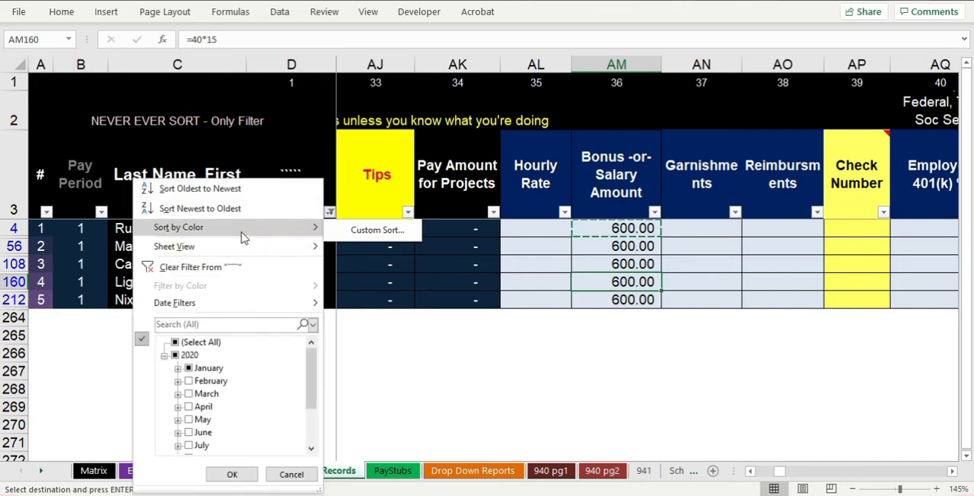
pyautogui.click(230, 266)
pyautogui.click(529, 288)
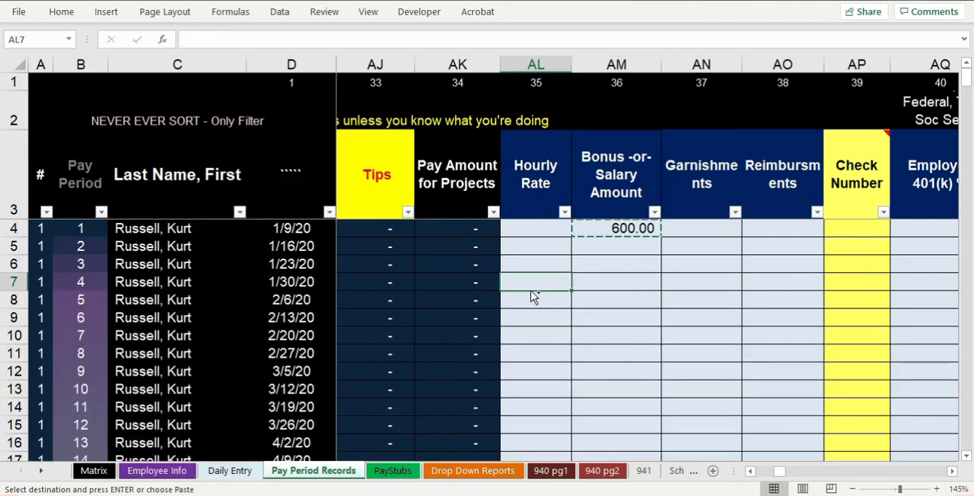
# Look through the Pay Period Records columns, from the employee and state details to the 401(k), health and life insurance deductions
pyautogui.scroll(-3, 533, 297)
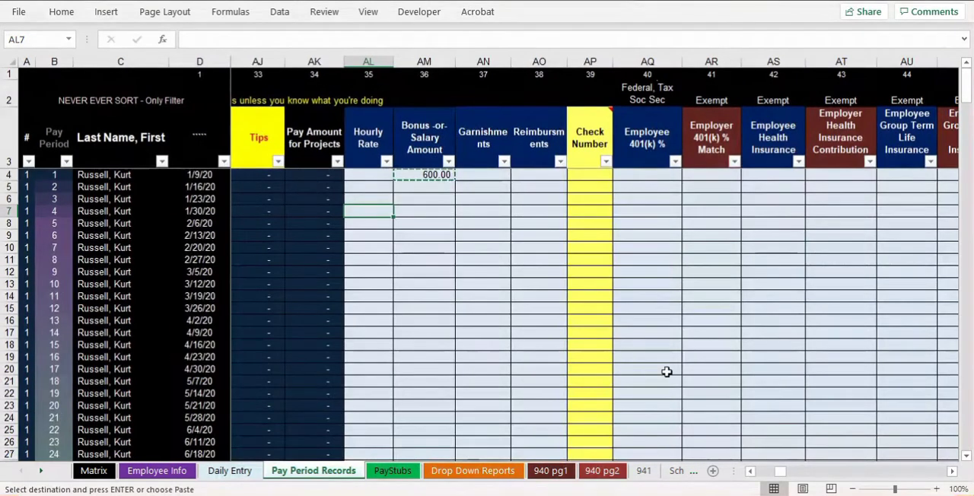
pyautogui.scroll(-1, 650, 357)
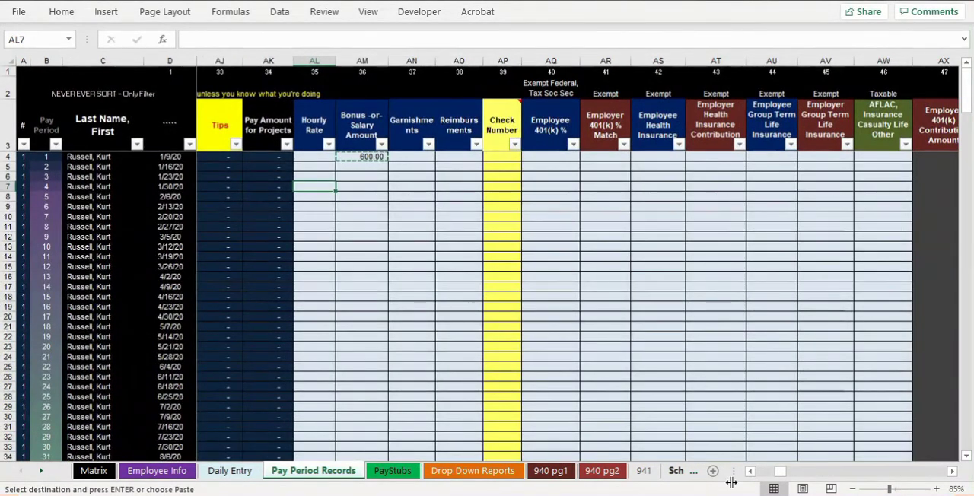
pyautogui.moveTo(780, 472); pyautogui.dragTo(735, 476)
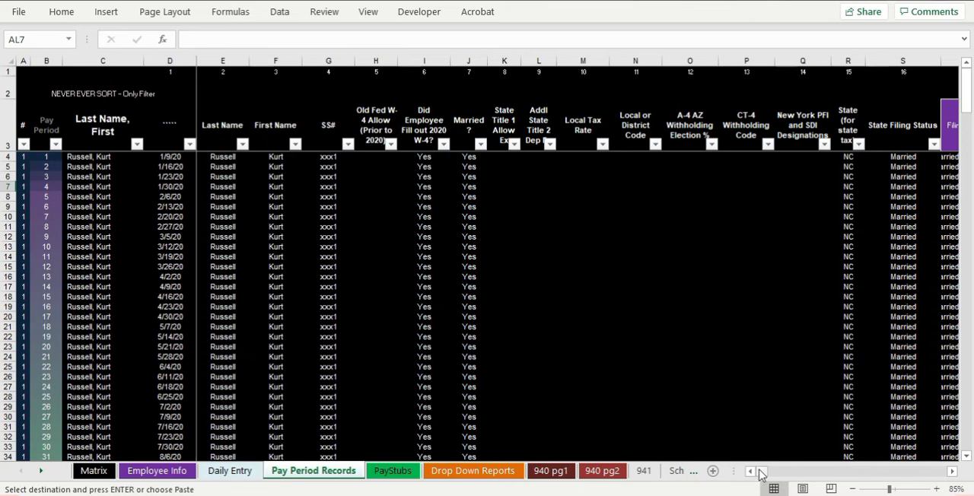
pyautogui.moveTo(734, 472); pyautogui.dragTo(756, 470)
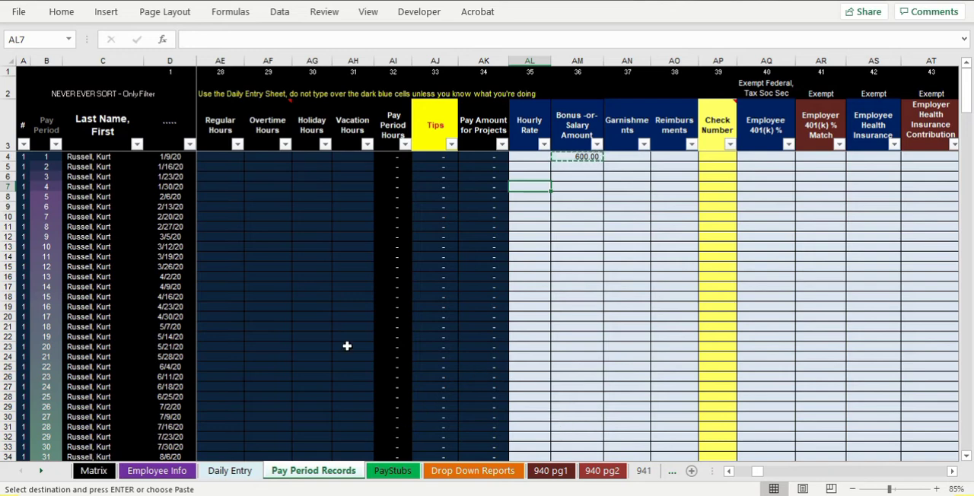
pyautogui.moveTo(953, 474); pyautogui.dragTo(953, 473)
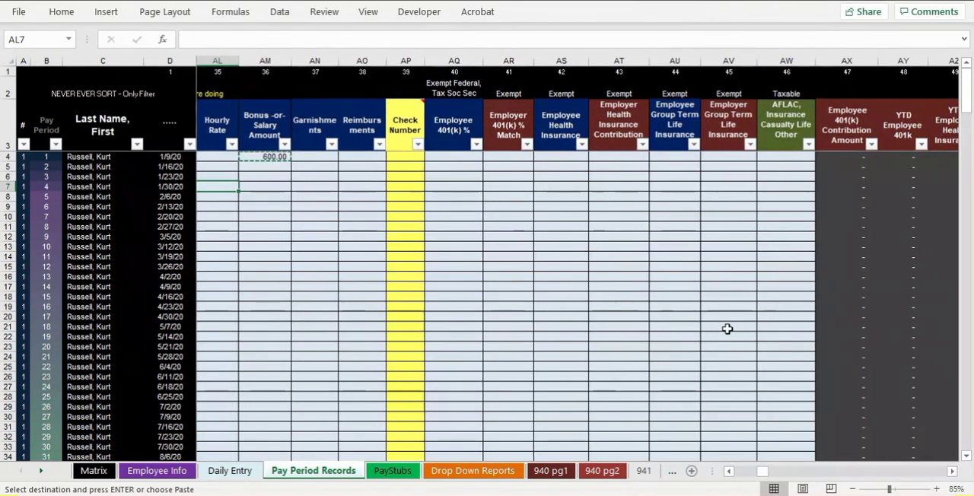
pyautogui.scroll(1, 728, 329)
pyautogui.scroll(1, 732, 278)
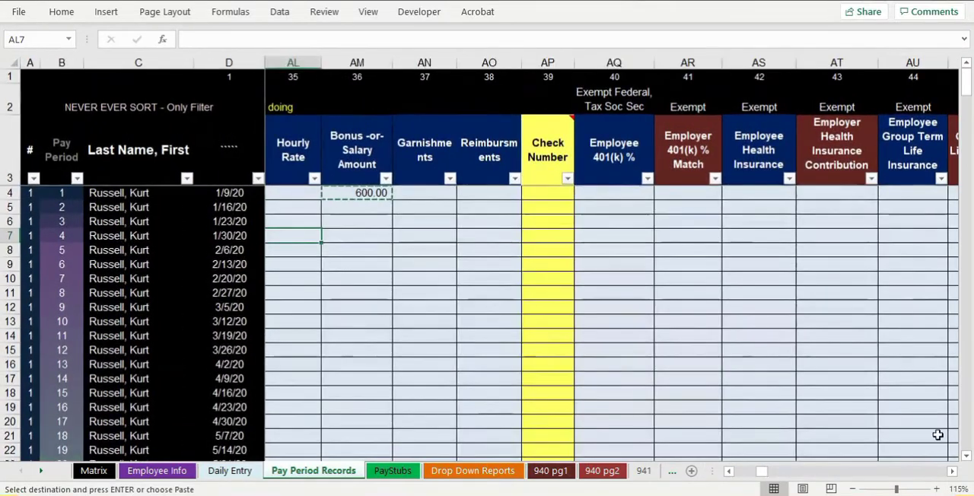
pyautogui.moveTo(953, 472); pyautogui.dragTo(953, 472)
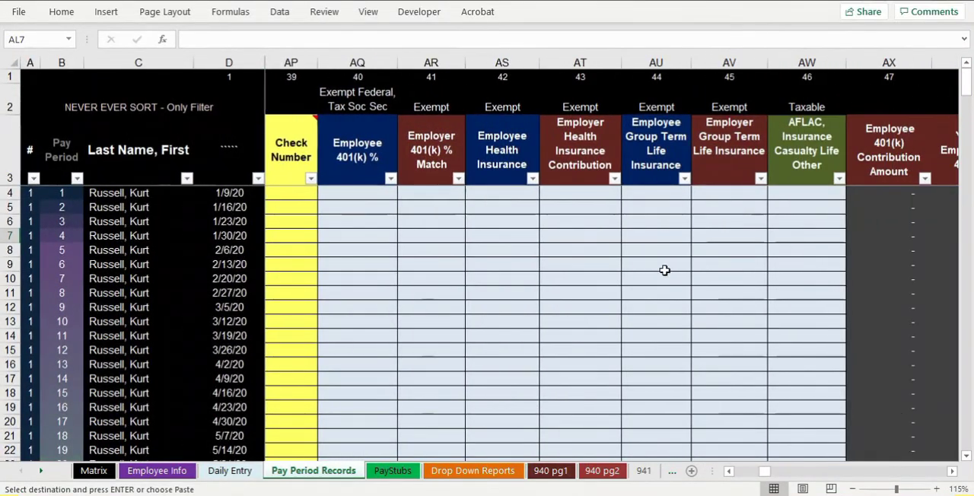
pyautogui.scroll(-1, 665, 270)
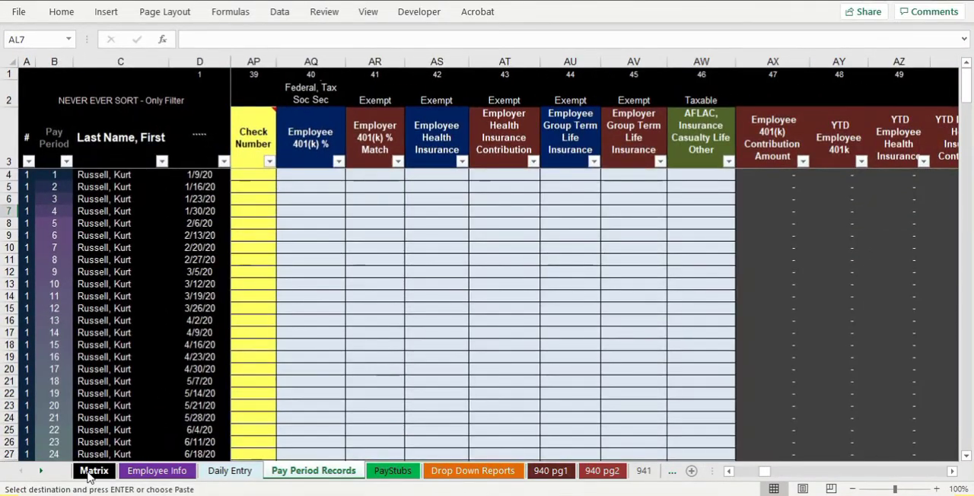
# Examine the Taxable Status table on the Matrix sheet for each deduction type's federal, Social Security/Medicare and state treatment
pyautogui.click(95, 470)
pyautogui.moveTo(769, 471); pyautogui.dragTo(948, 466)
pyautogui.click(937, 489)
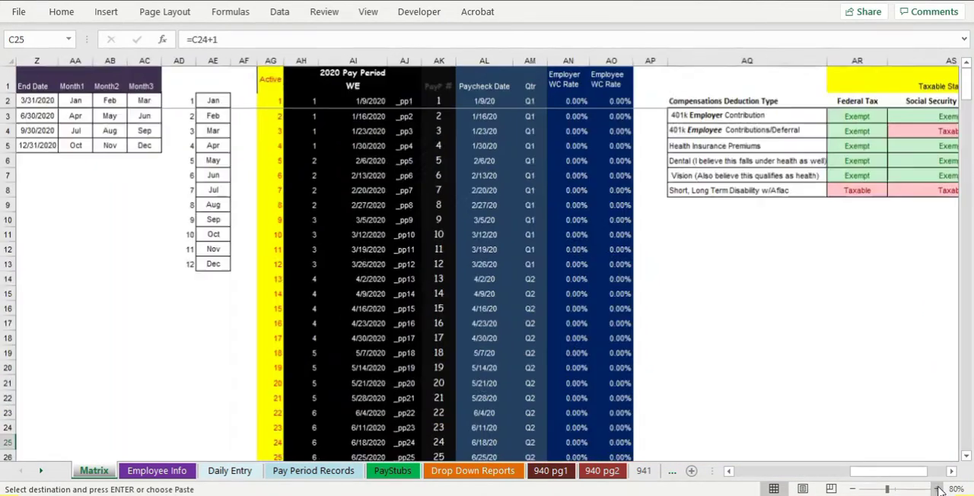
pyautogui.click(937, 488)
pyautogui.click(937, 489)
pyautogui.moveTo(952, 476); pyautogui.dragTo(954, 475)
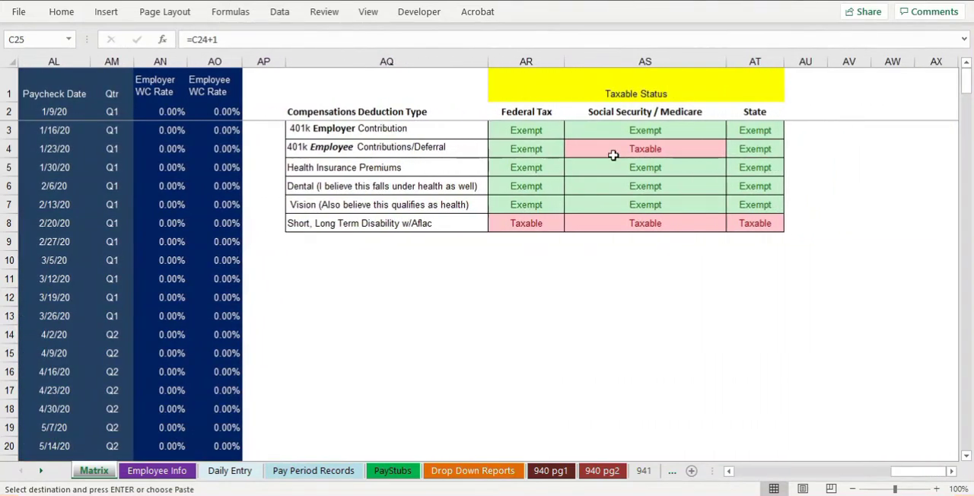
pyautogui.click(395, 137)
pyautogui.click(373, 168)
pyautogui.click(365, 192)
pyautogui.click(528, 191)
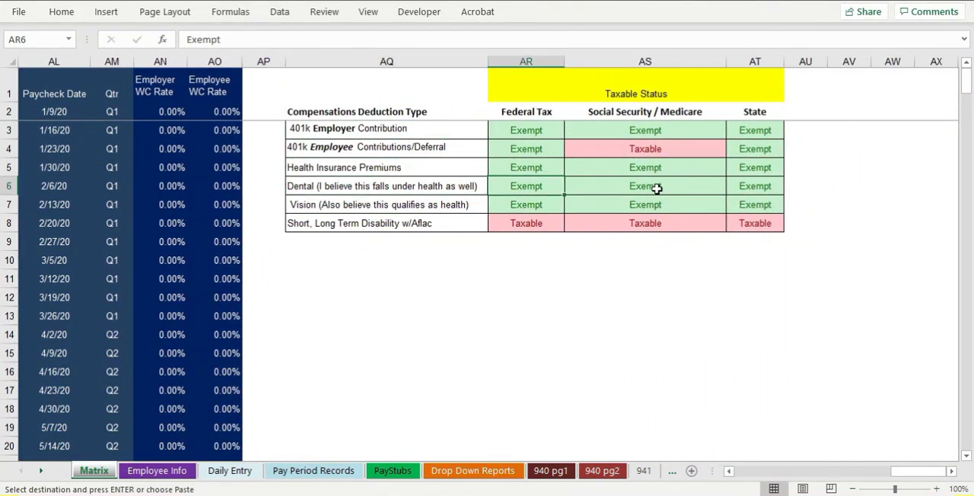
pyautogui.click(609, 190)
pyautogui.click(683, 148)
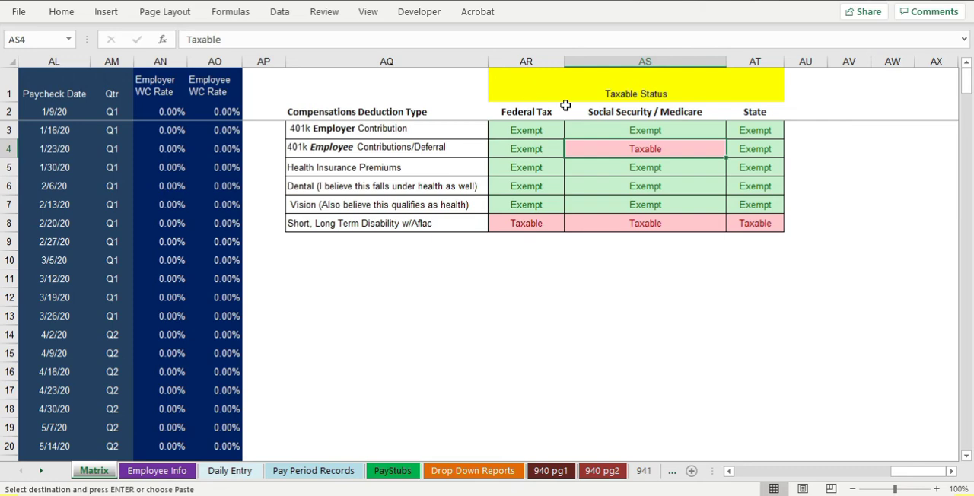
pyautogui.moveTo(463, 131); pyautogui.dragTo(755, 223)
pyautogui.click(529, 295)
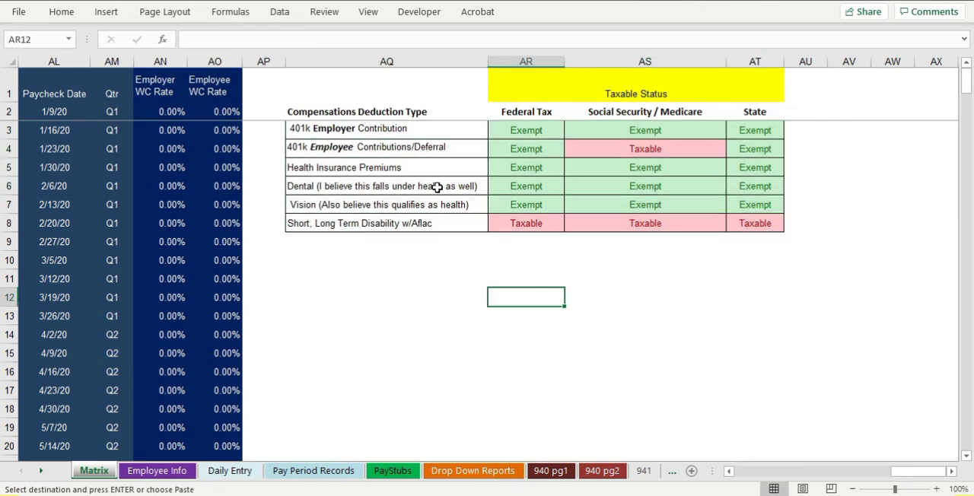
# Look over the allowance amounts at the start of the Matrix sheet and open the Employee Info sheet
pyautogui.moveTo(902, 471); pyautogui.dragTo(691, 464)
pyautogui.keyDown('ctrl'); pyautogui.scroll(-1, 434, 329); pyautogui.keyUp('ctrl')
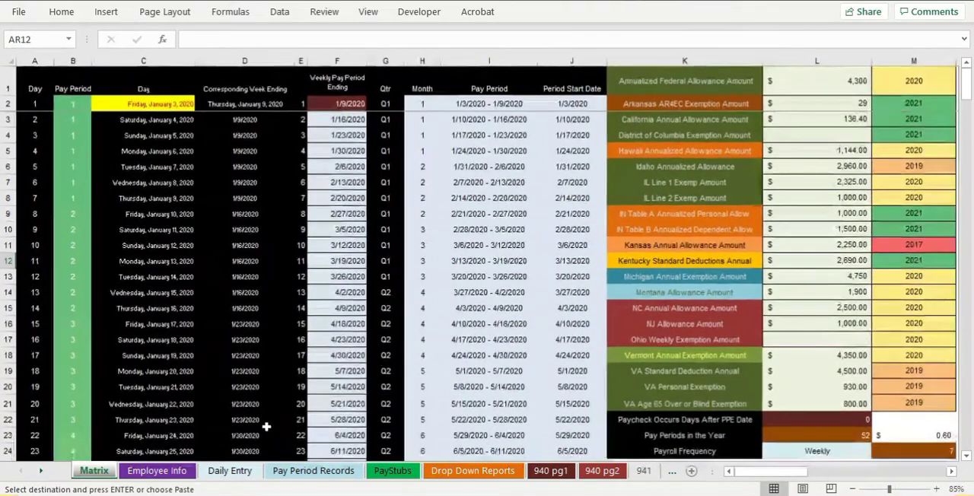
pyautogui.click(179, 472)
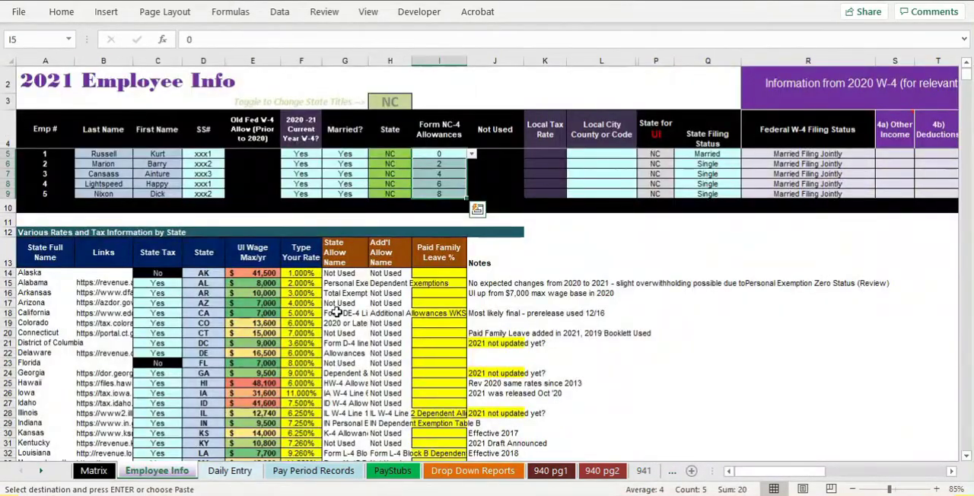